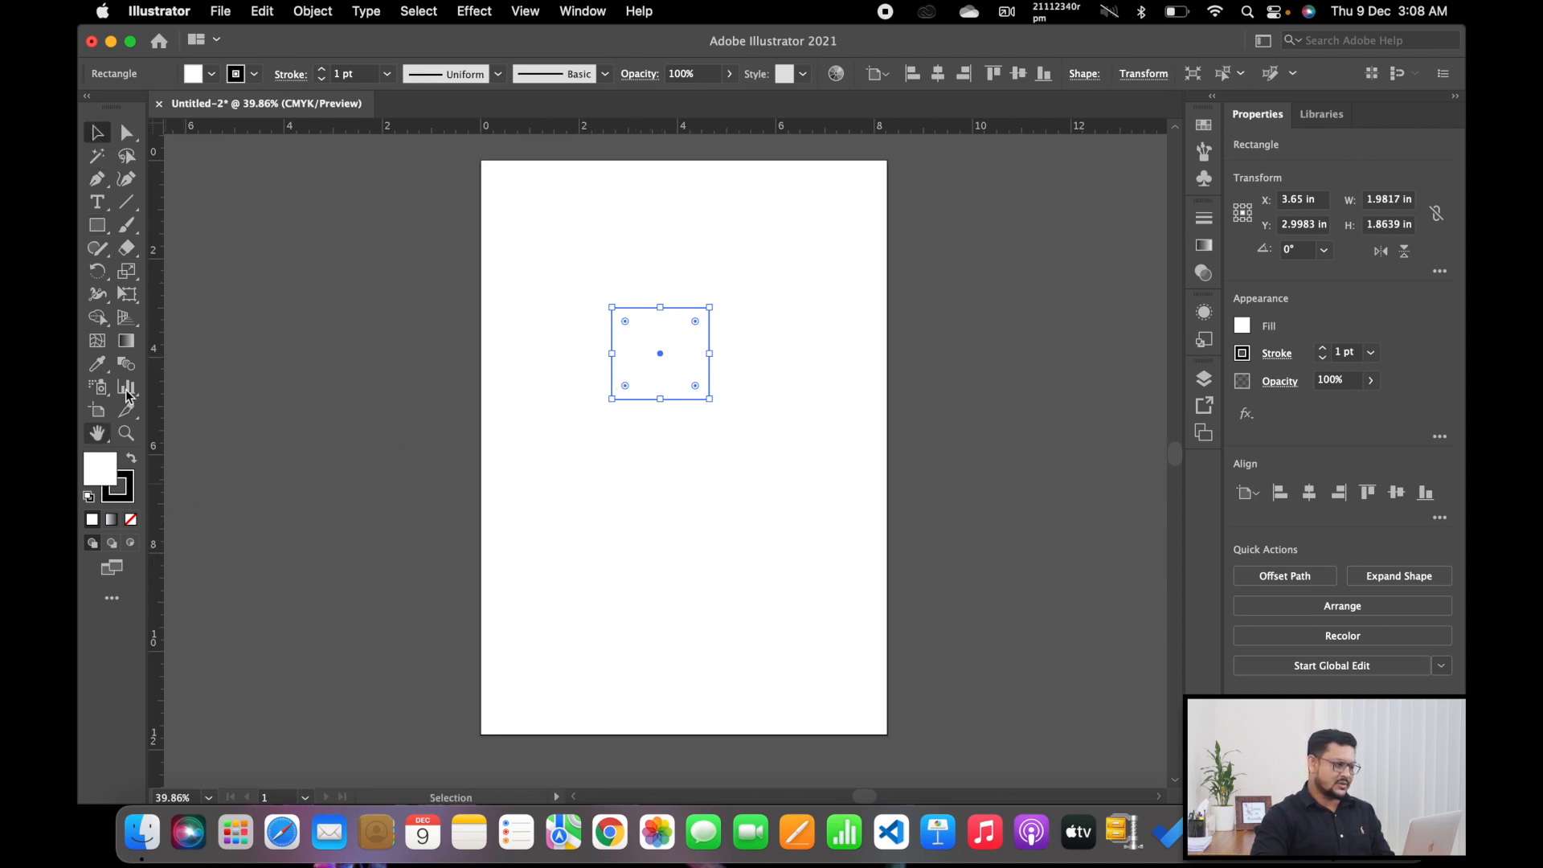
# Step: Fill the selected rectangle with red
pyautogui.click(211, 73)
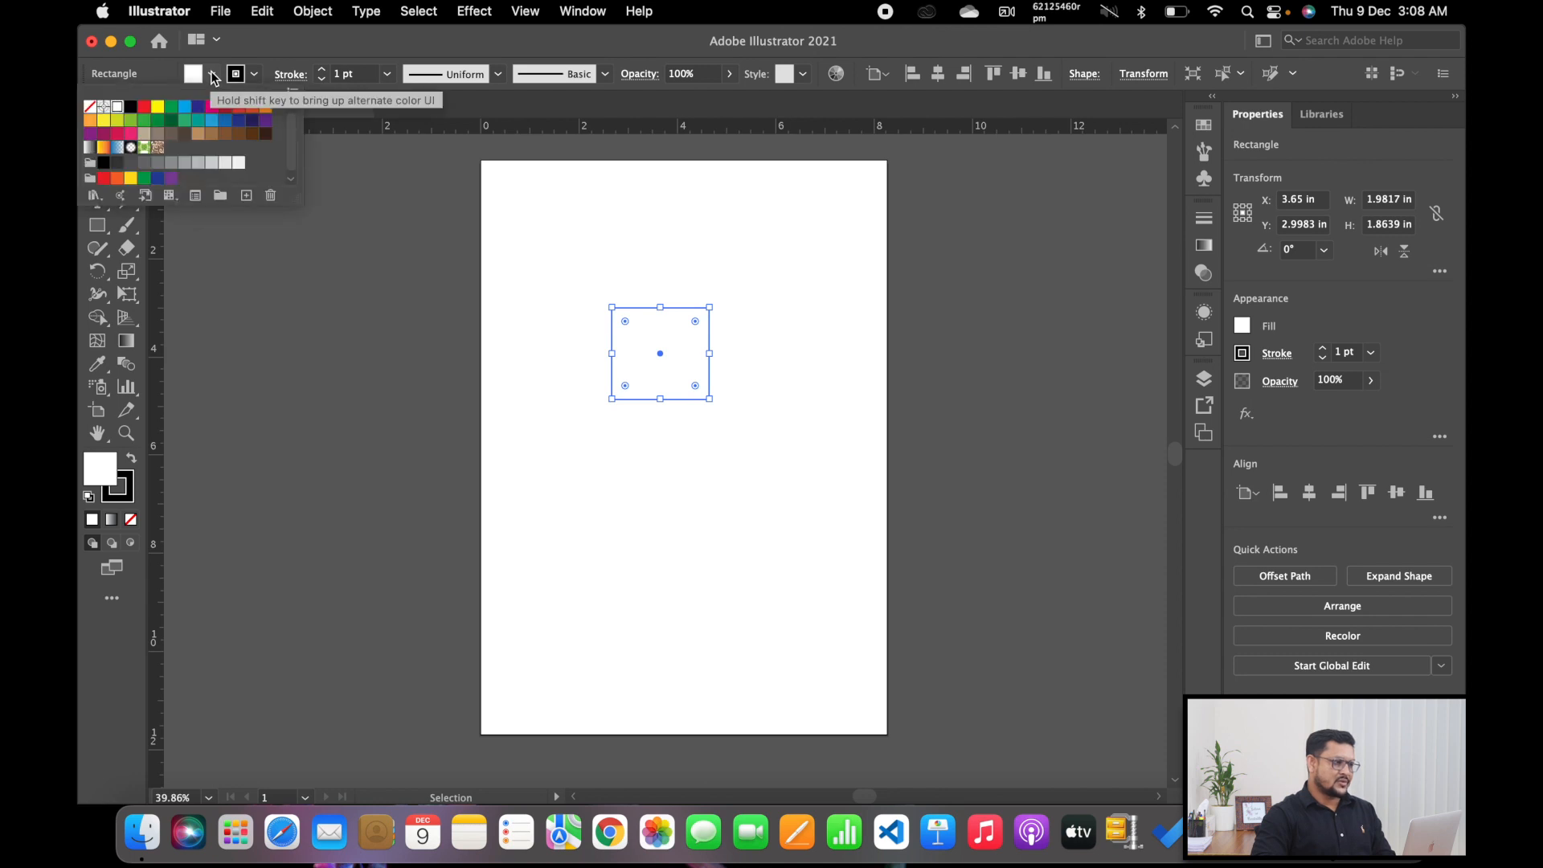
pyautogui.click(146, 109)
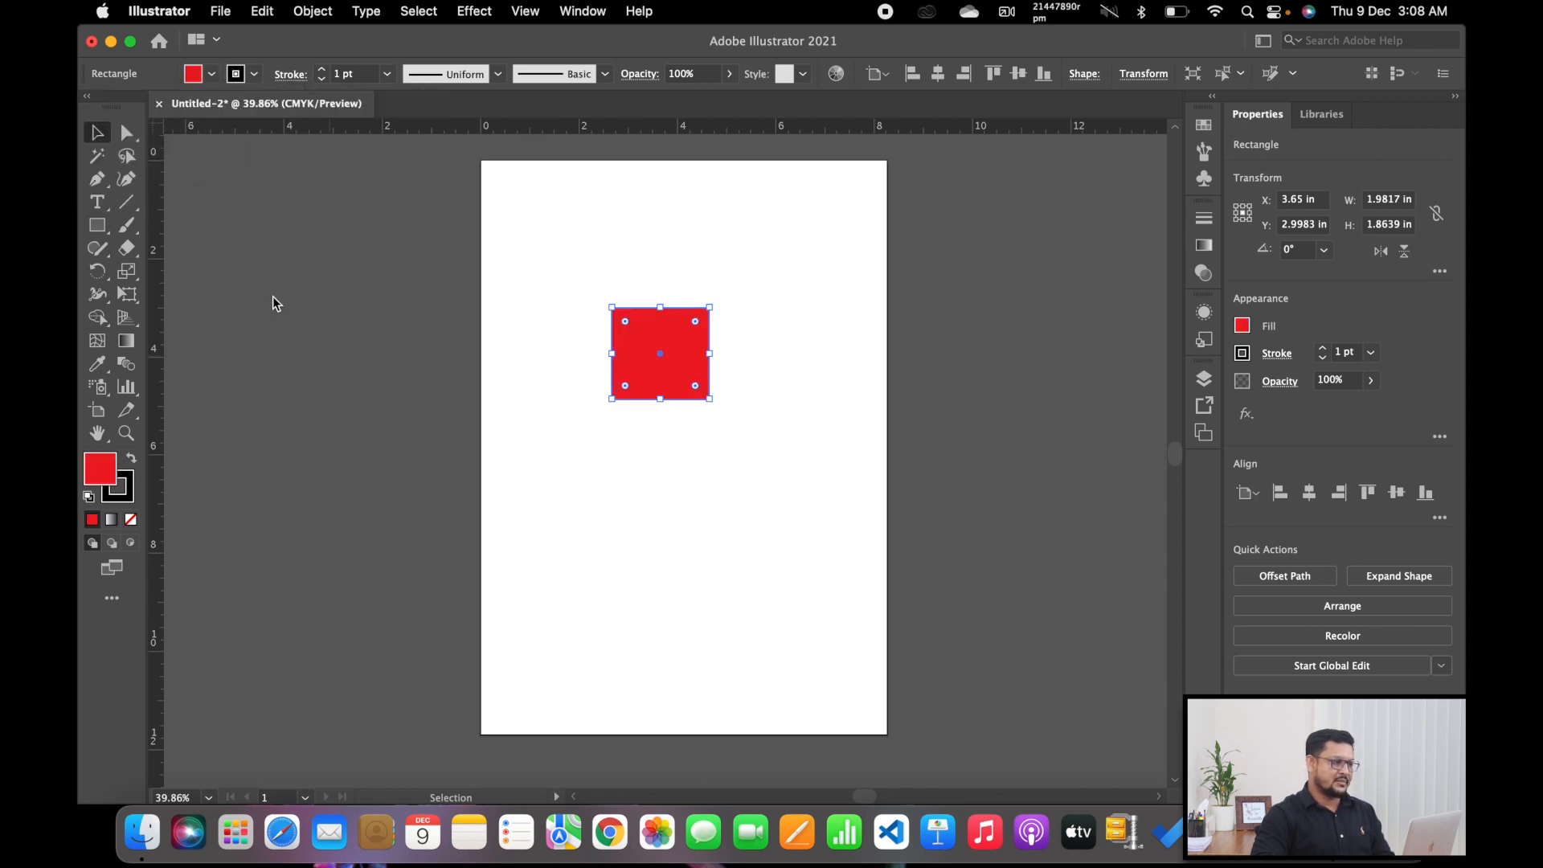
# Step: Draw a rounded square about 1.61 in wide below the red rectangle and fill it with light blue
pyautogui.click(97, 228)
pyautogui.moveTo(97, 231); pyautogui.dragTo(170, 249)
pyautogui.moveTo(591, 442); pyautogui.dragTo(670, 521)
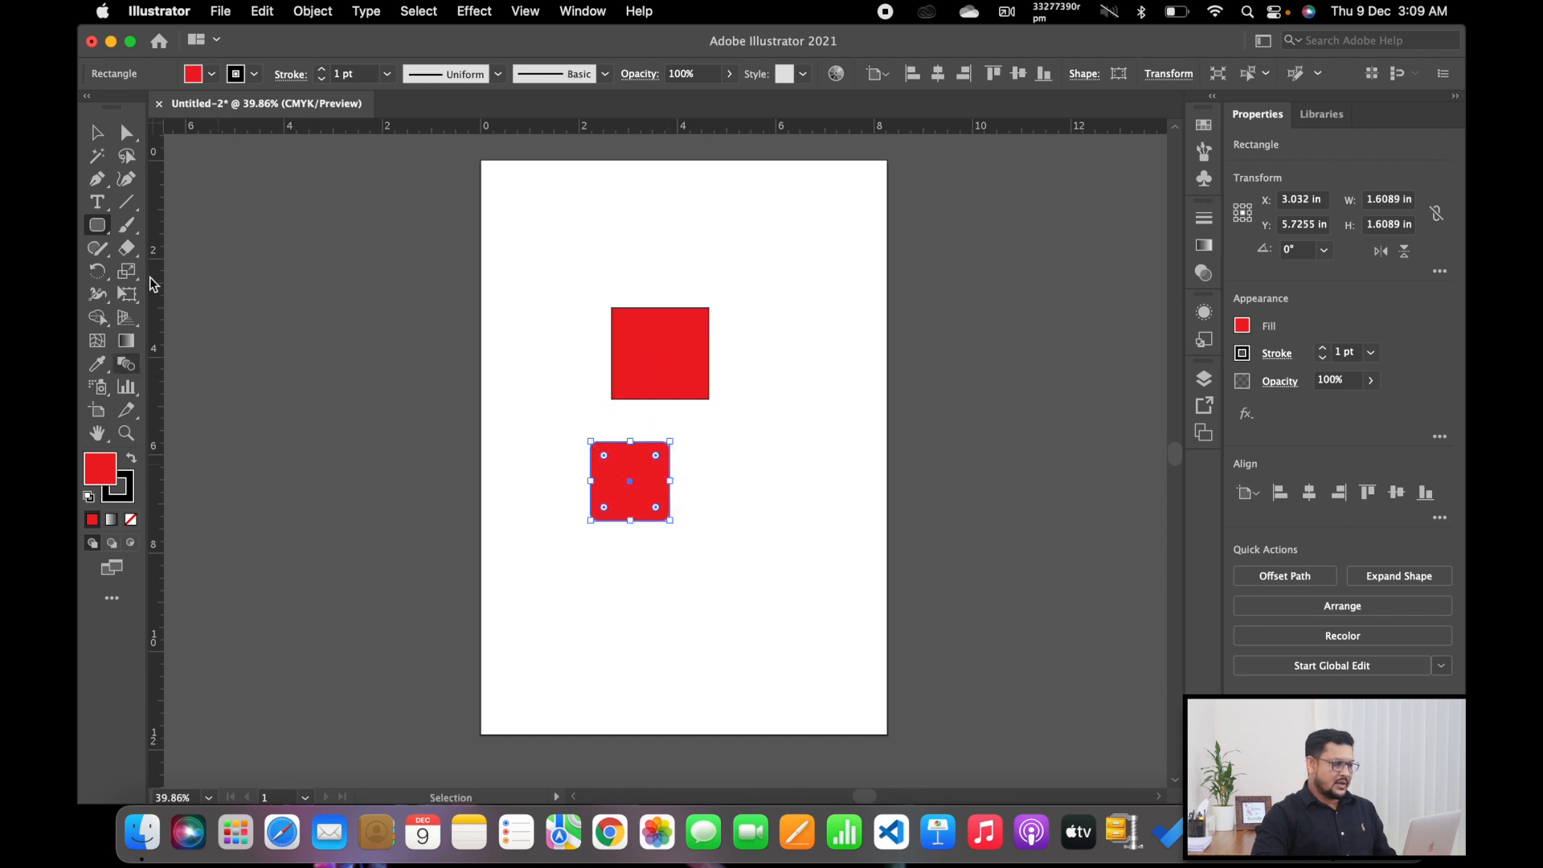
pyautogui.click(212, 74)
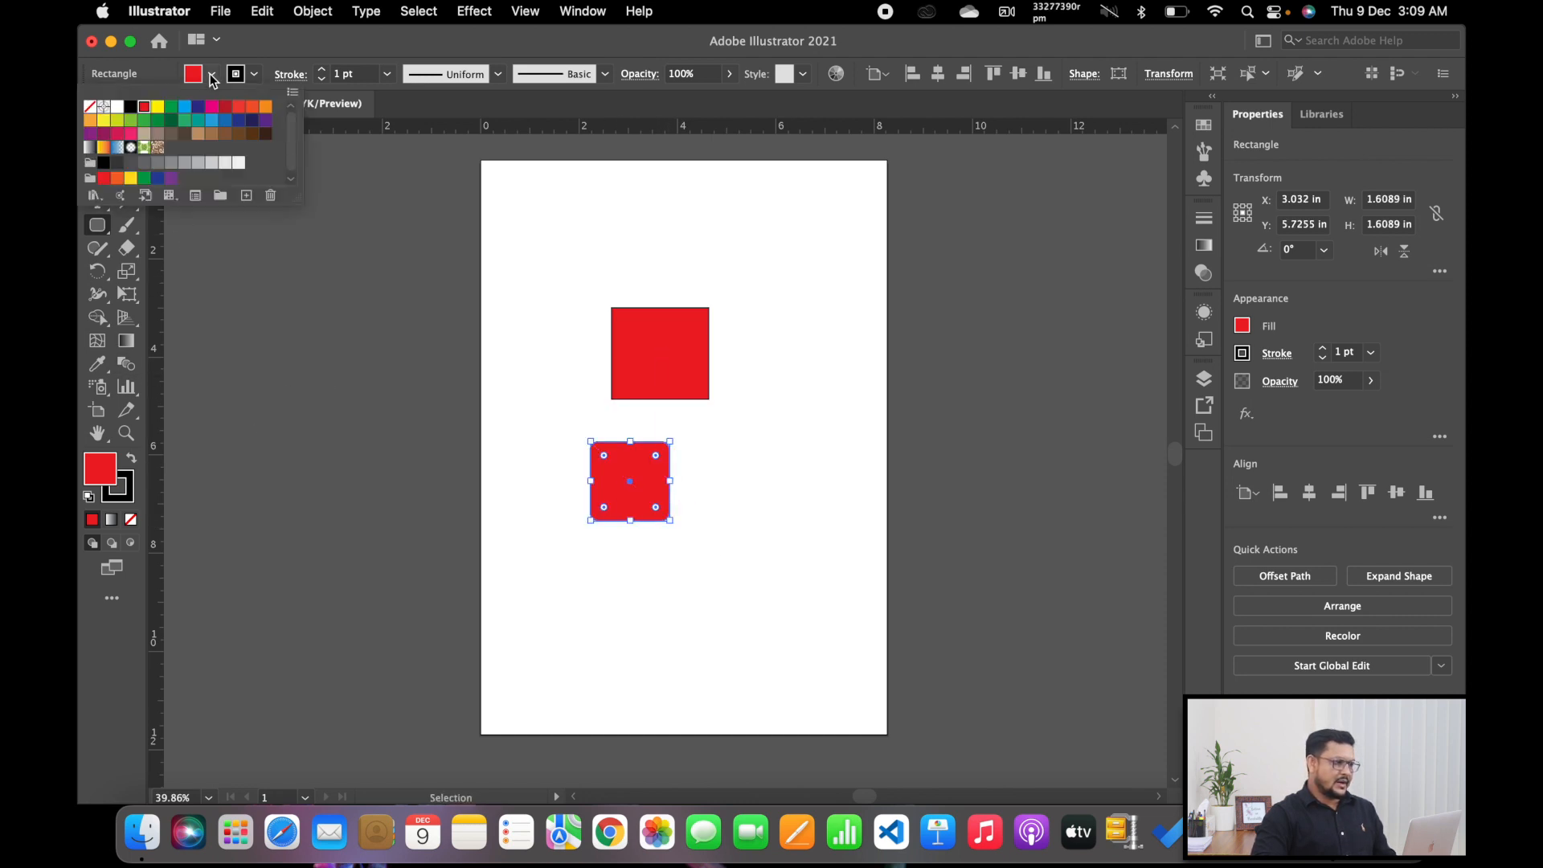
pyautogui.click(185, 108)
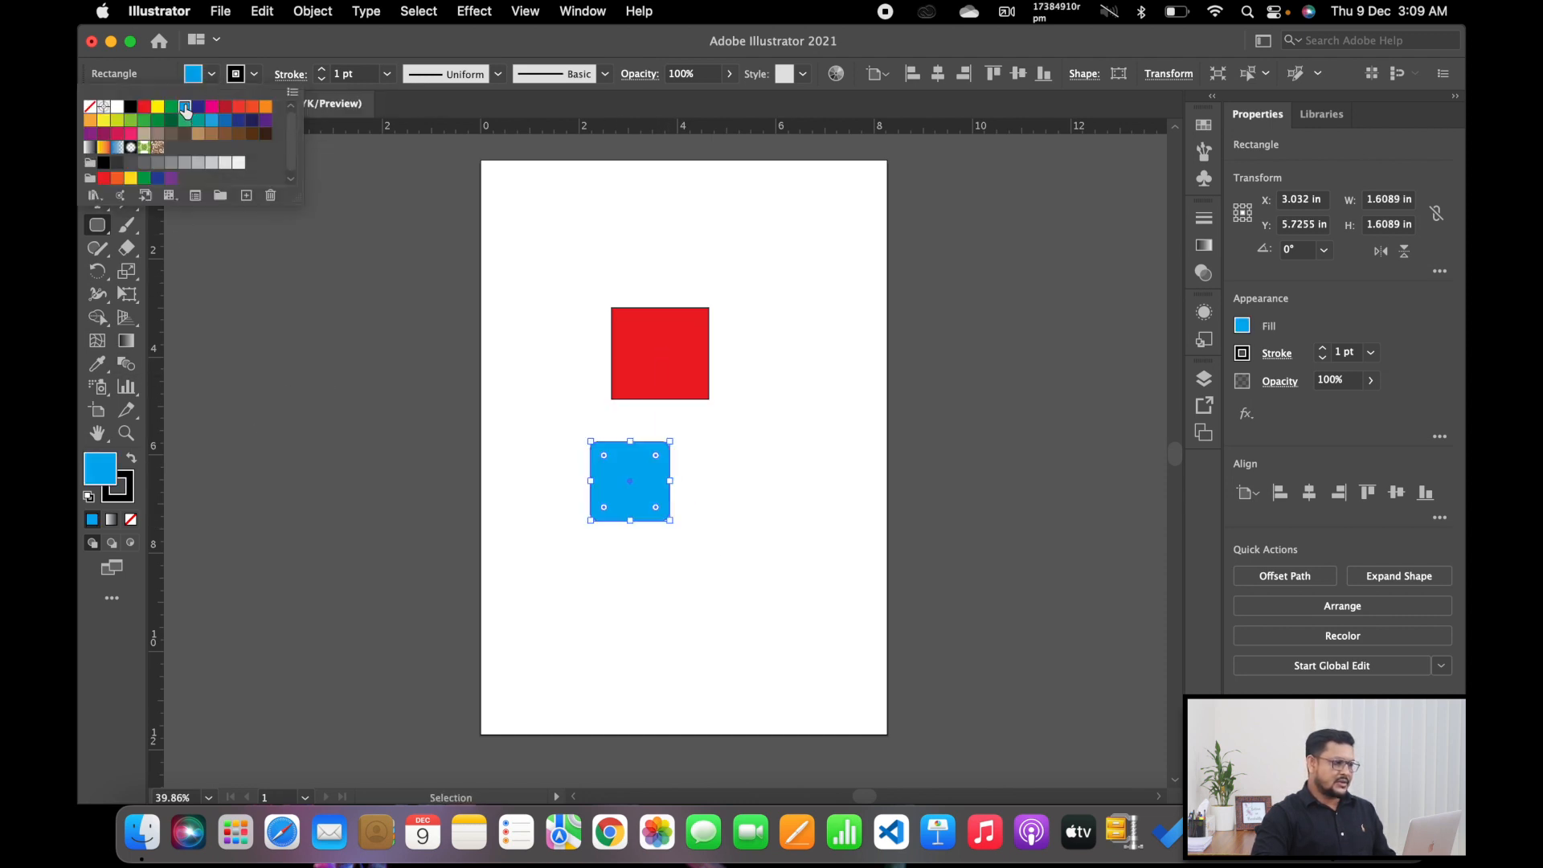
# Step: Draw a circle about 2.24 in across beside the blue rounded square and fill it with light green
pyautogui.click(98, 227)
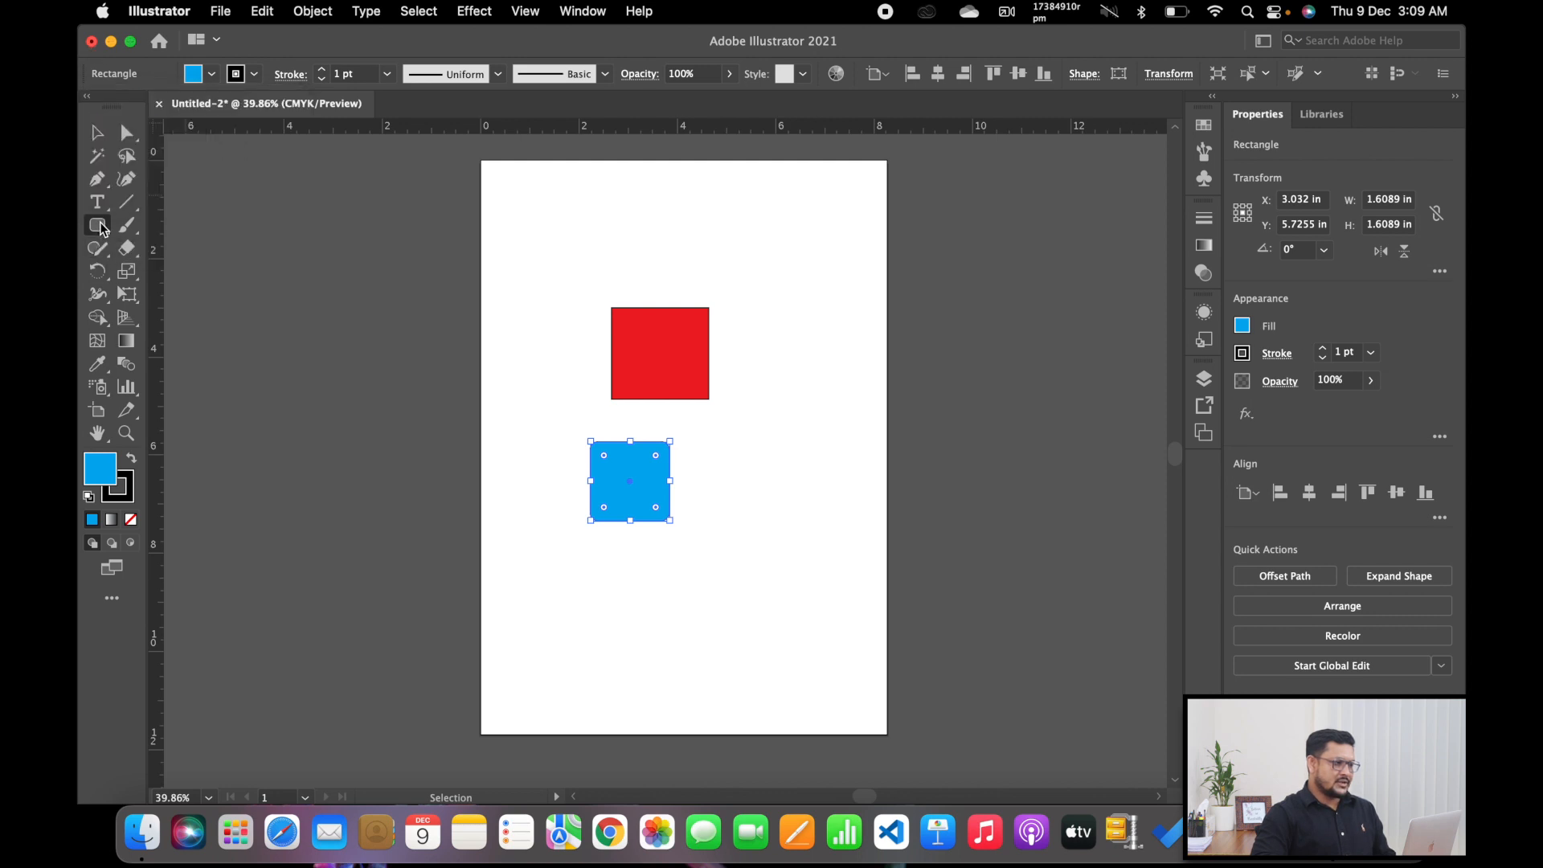
pyautogui.click(98, 227)
pyautogui.click(187, 273)
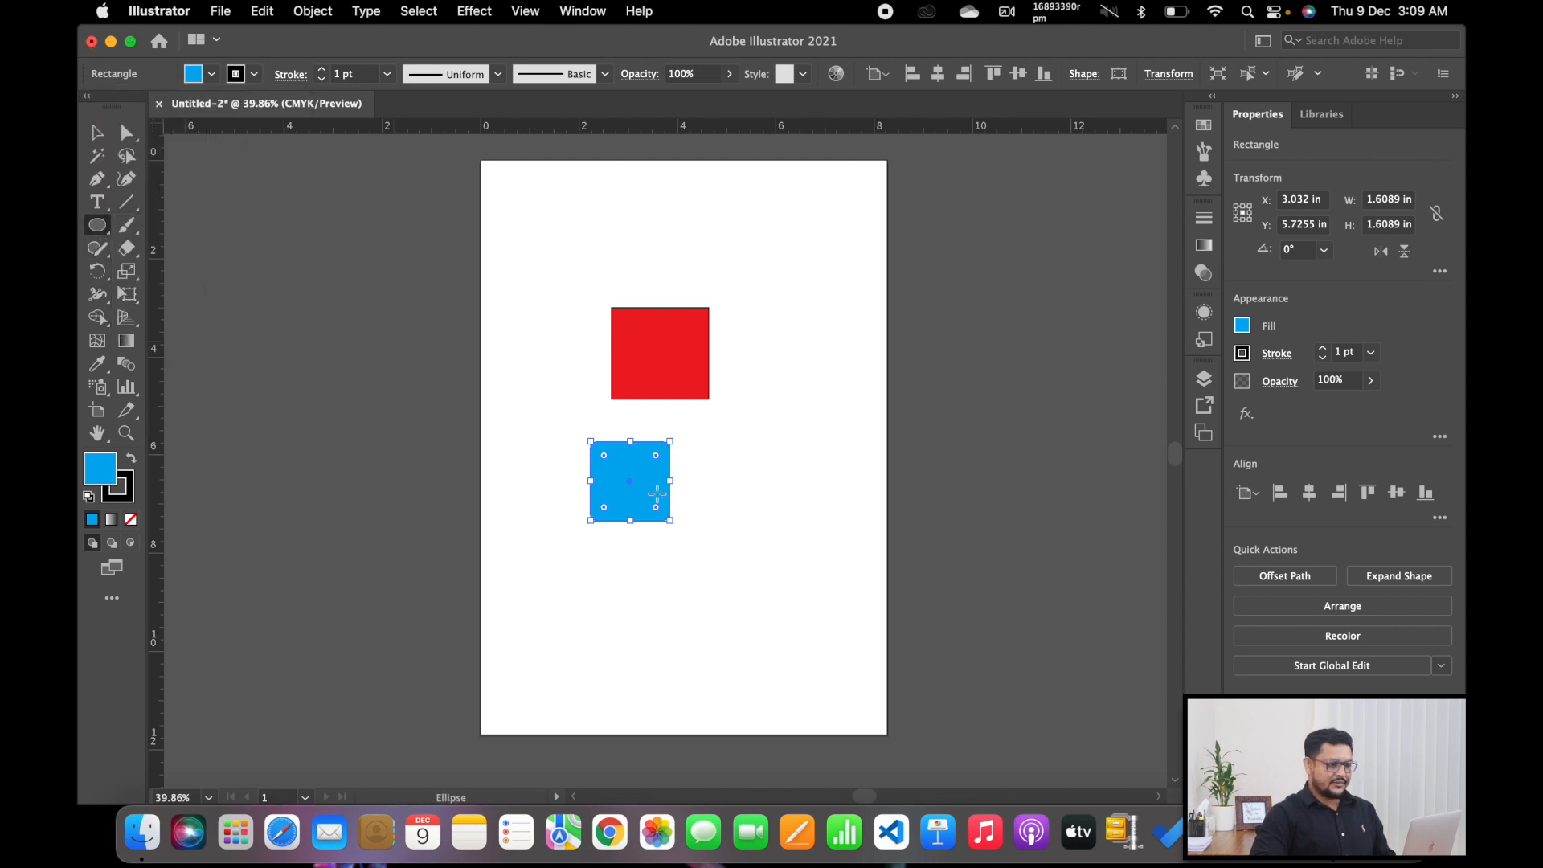
pyautogui.moveTo(726, 447); pyautogui.dragTo(837, 549)
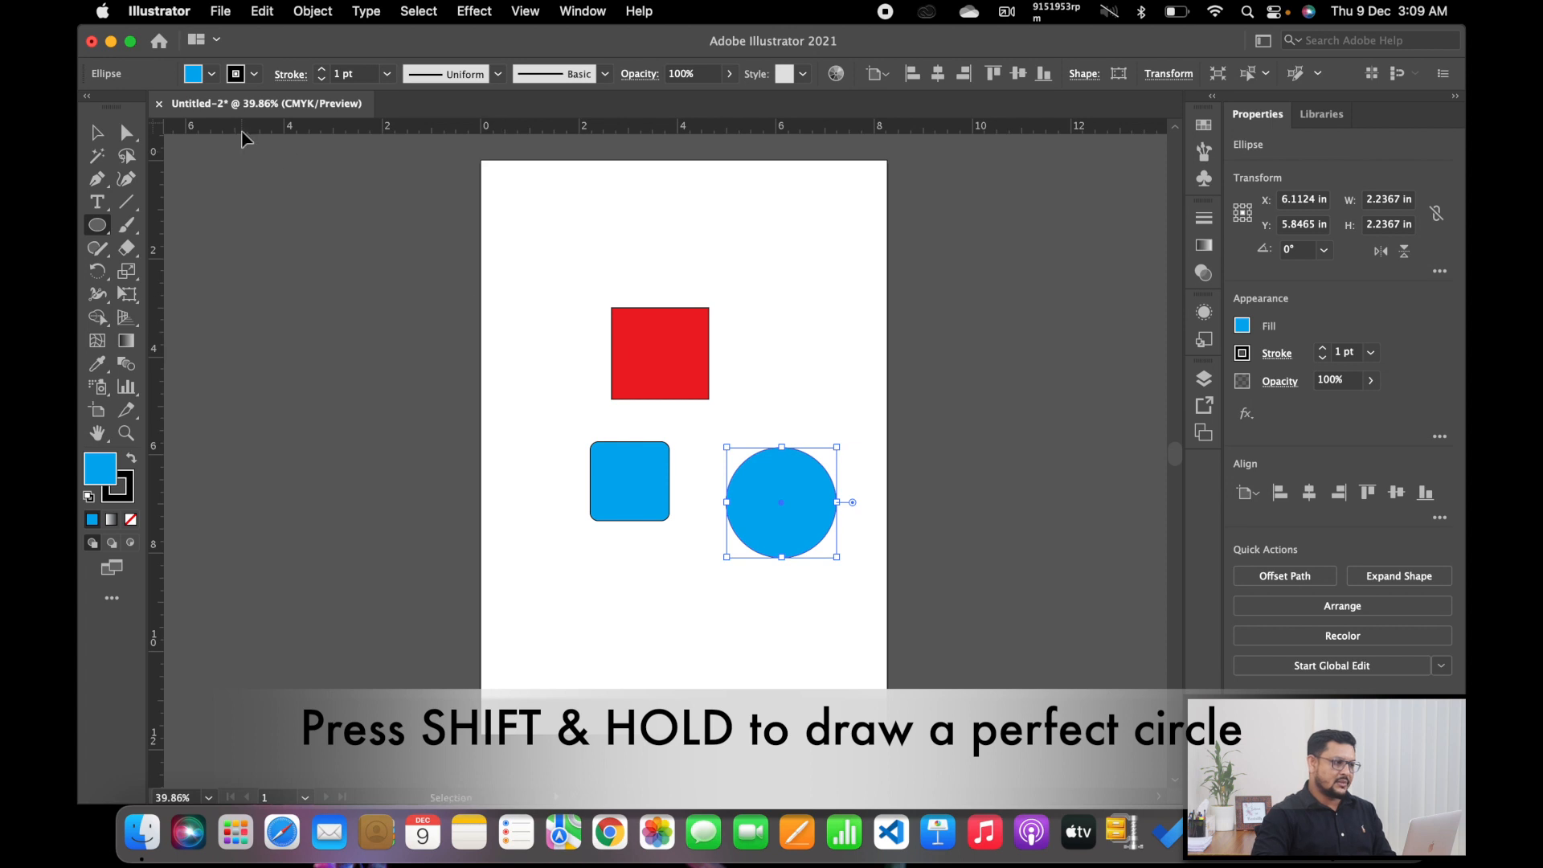
pyautogui.click(211, 74)
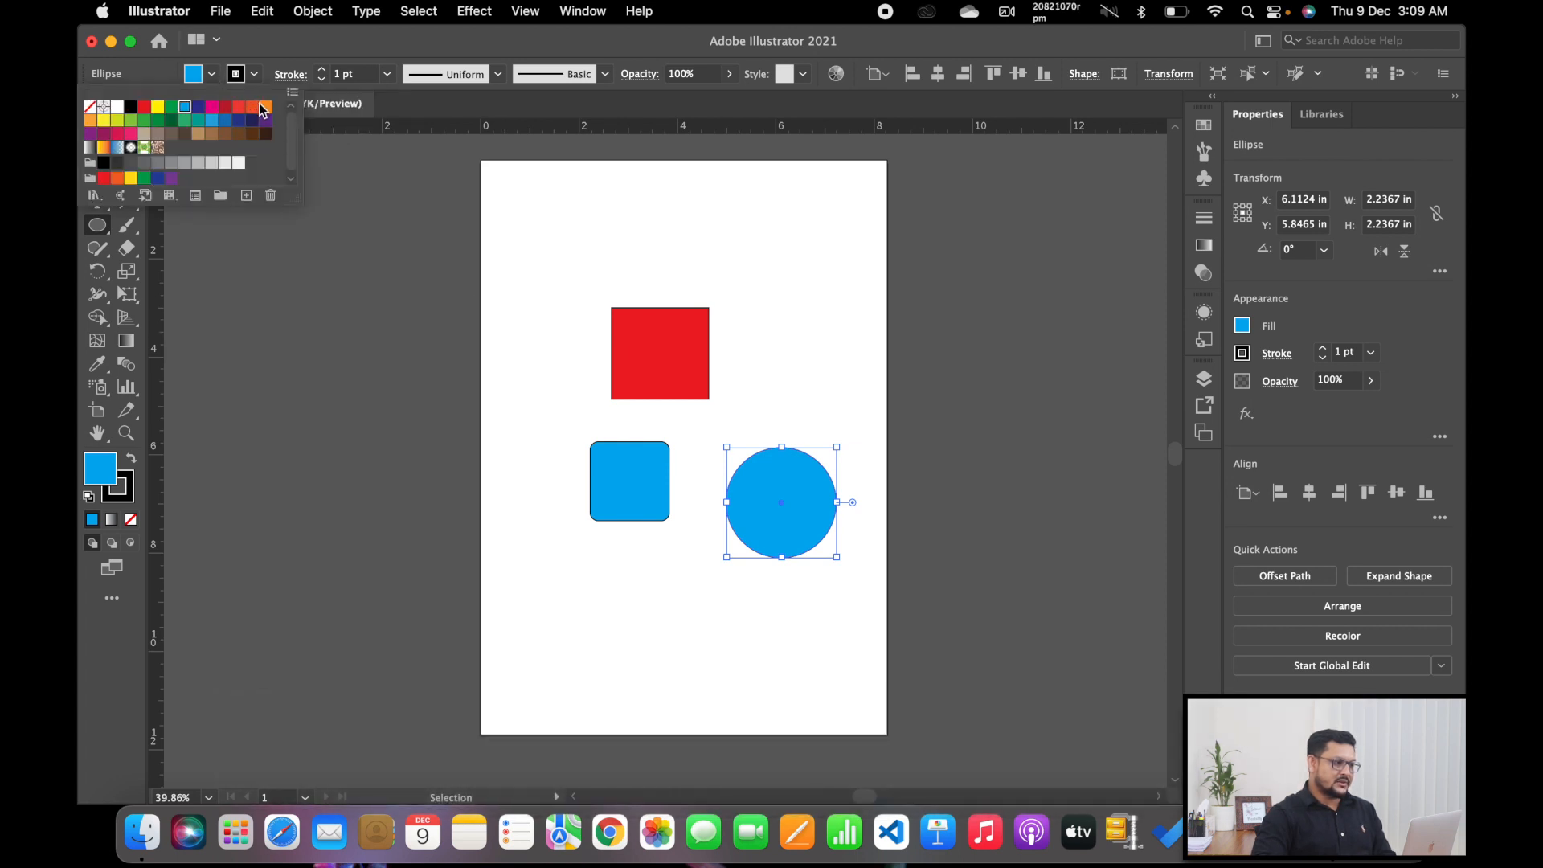
pyautogui.click(129, 122)
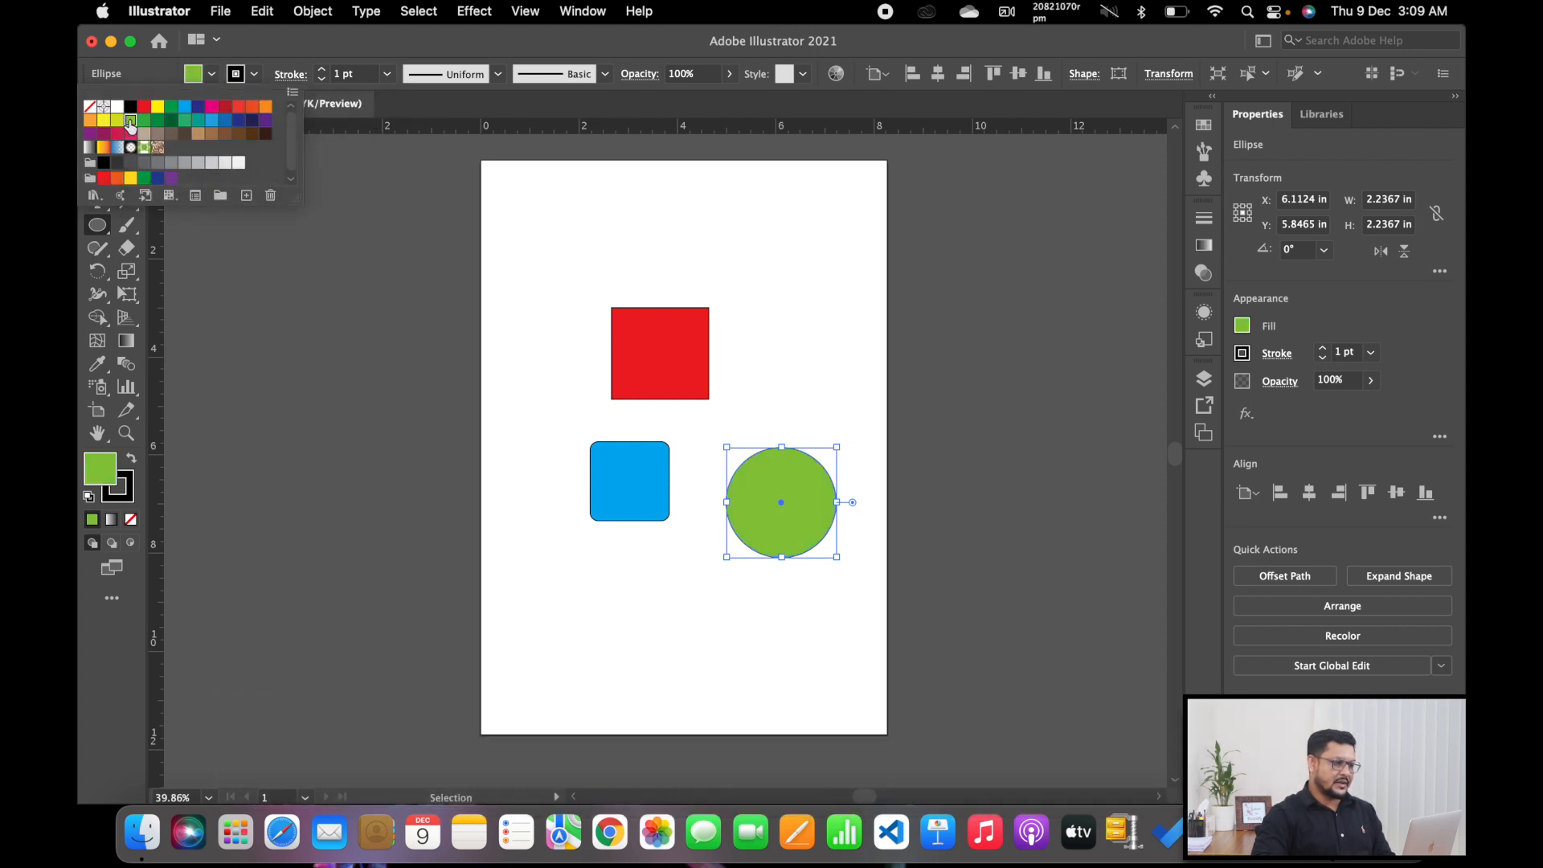
# Step: Draw a tilted hexagon about 3.01 by 2.94 in near the artboard's upper-right edge and fill it with dark navy blue
pyautogui.moveTo(98, 225); pyautogui.dragTo(161, 297)
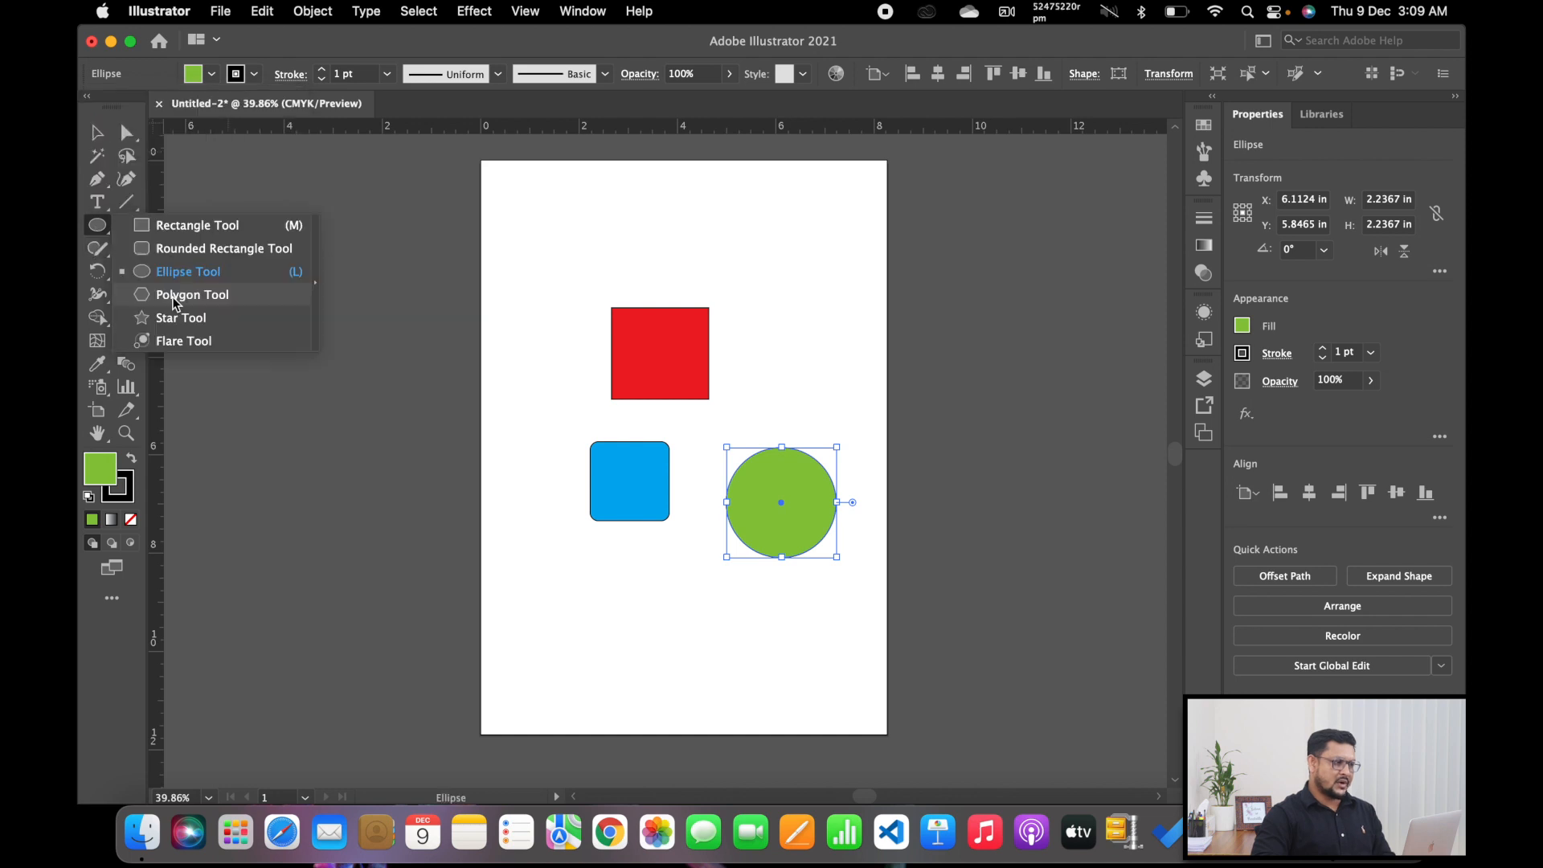
pyautogui.moveTo(830, 302); pyautogui.dragTo(882, 357)
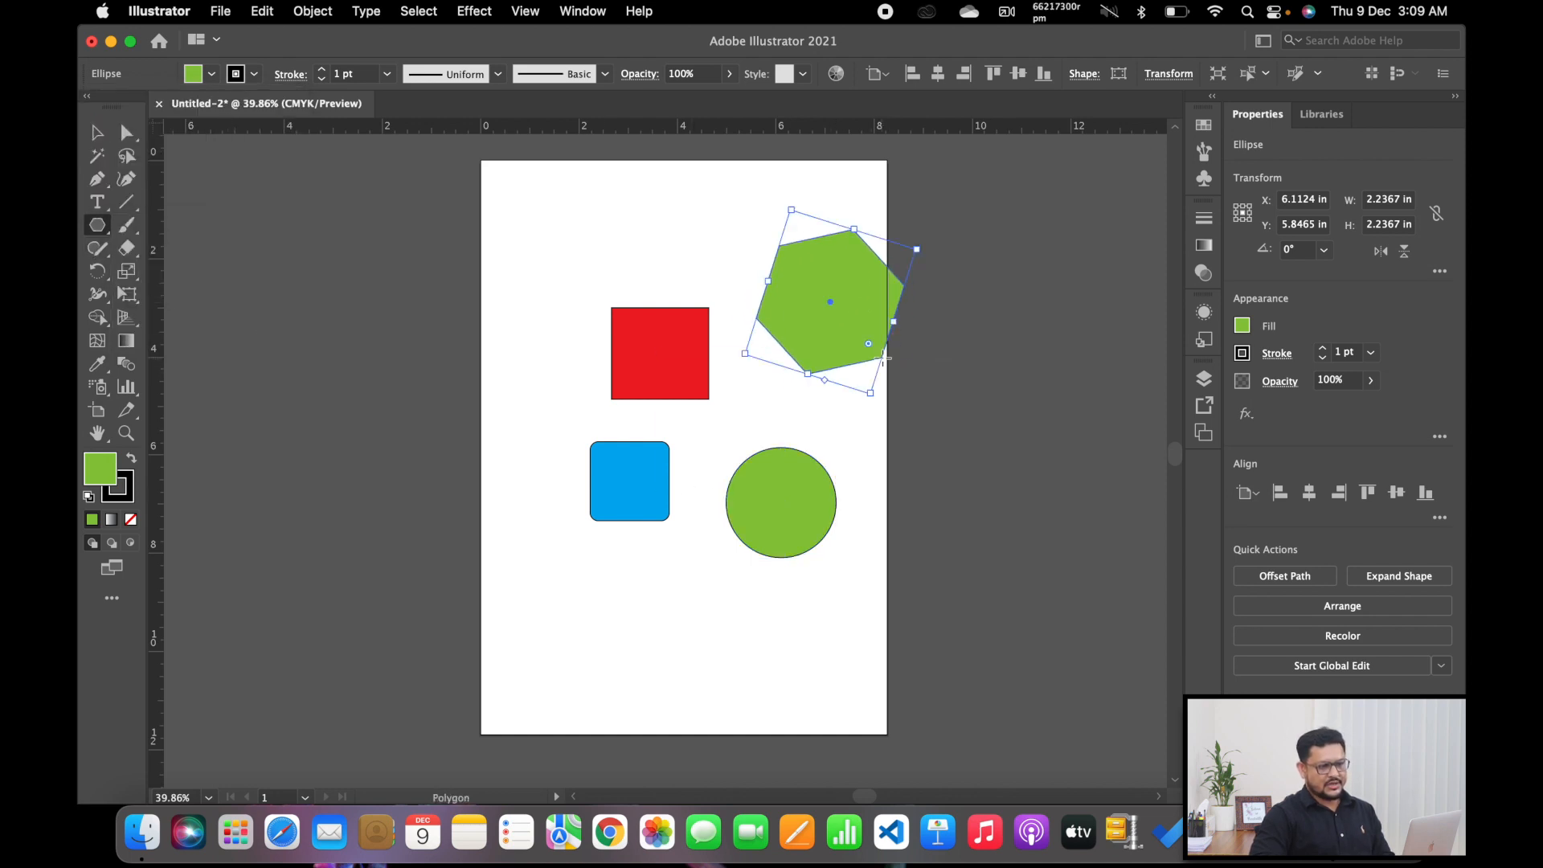
pyautogui.click(212, 74)
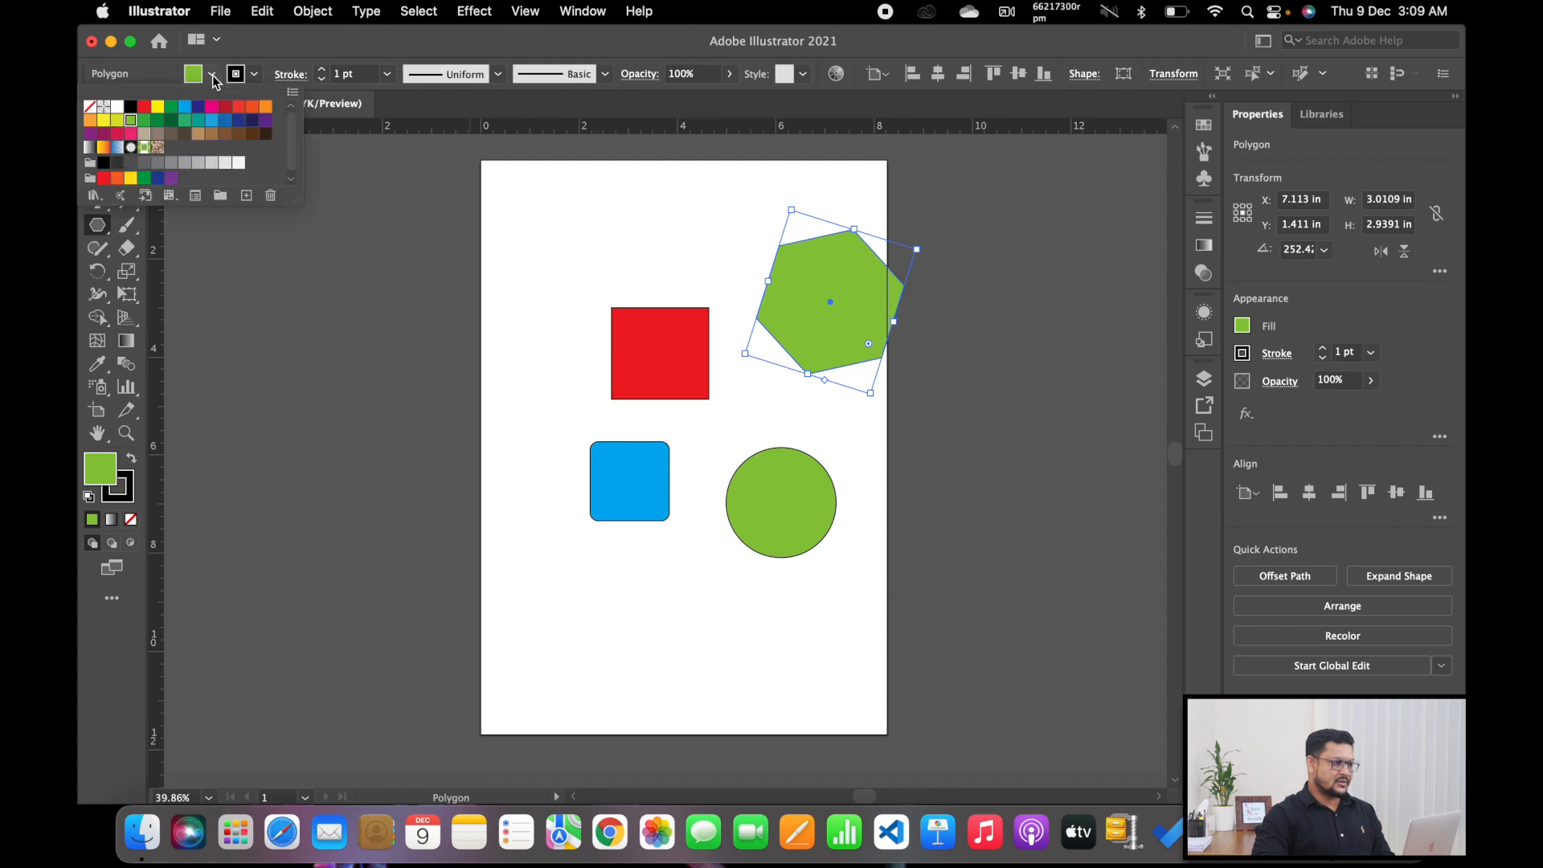
pyautogui.click(255, 127)
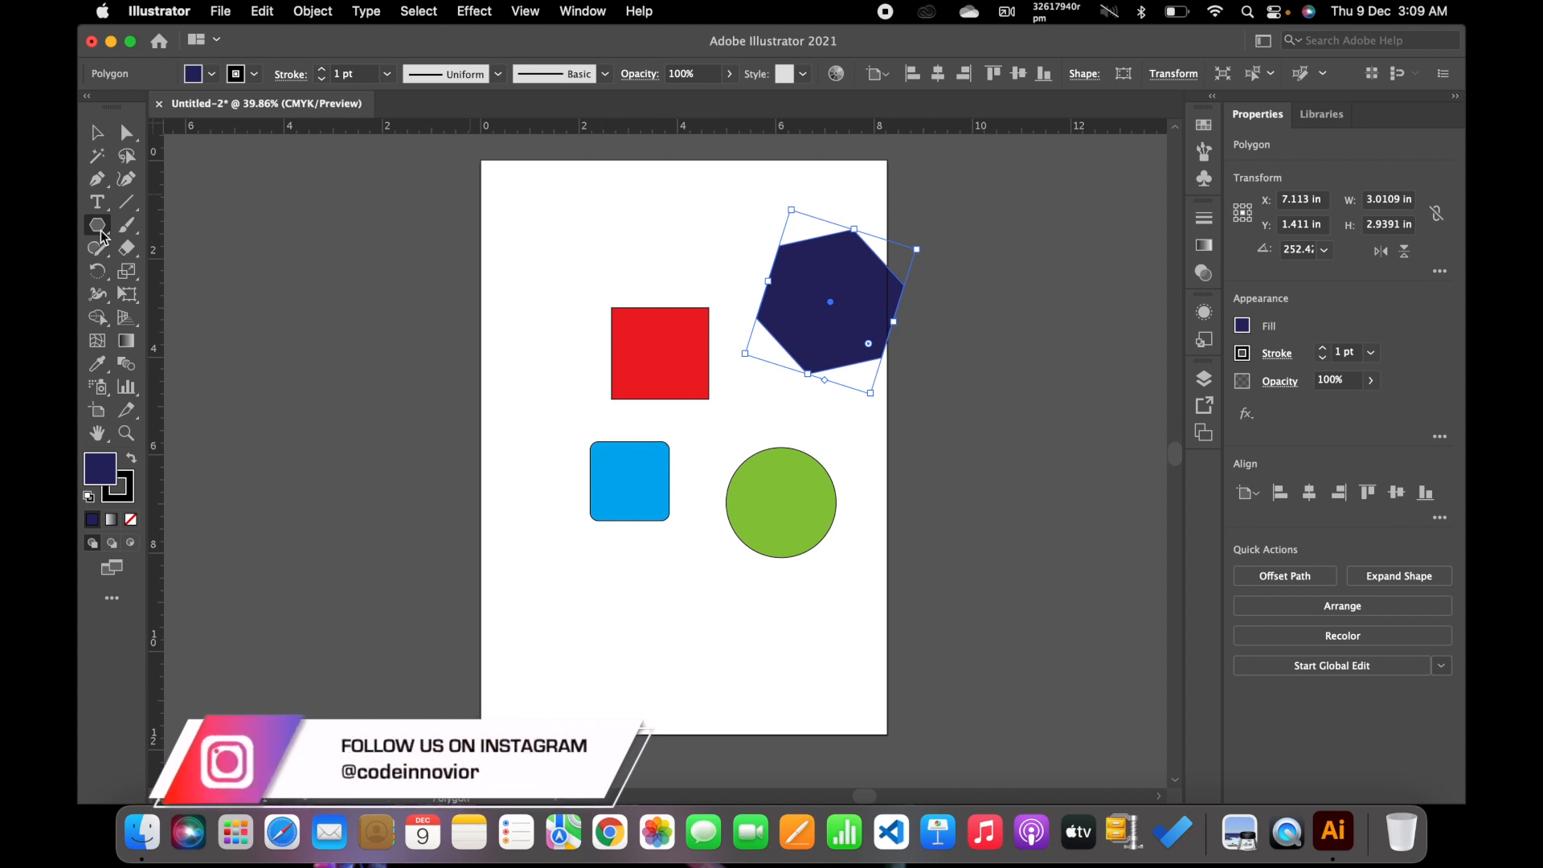
# Step: Draw a five-pointed star about 2.31 by 2.38 in below the hexagon and fill it with yellow
pyautogui.moveTo(100, 233); pyautogui.dragTo(165, 309)
pyautogui.moveTo(906, 448)
pyautogui.mouseDown()
pyautogui.moveTo(969, 504)
pyautogui.moveTo(954, 487)
pyautogui.mouseUp()
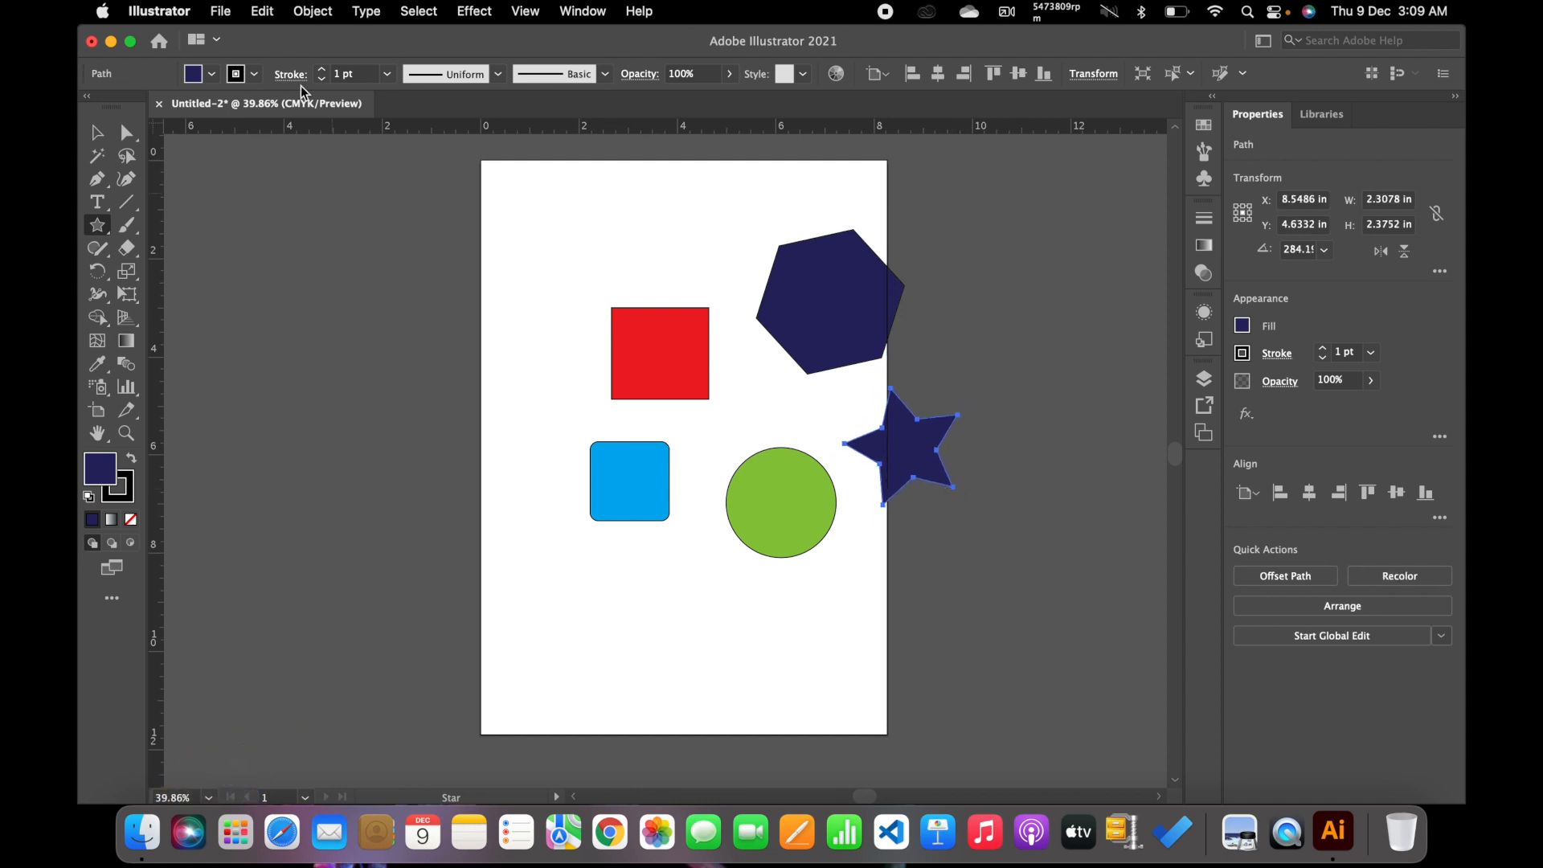
pyautogui.click(212, 73)
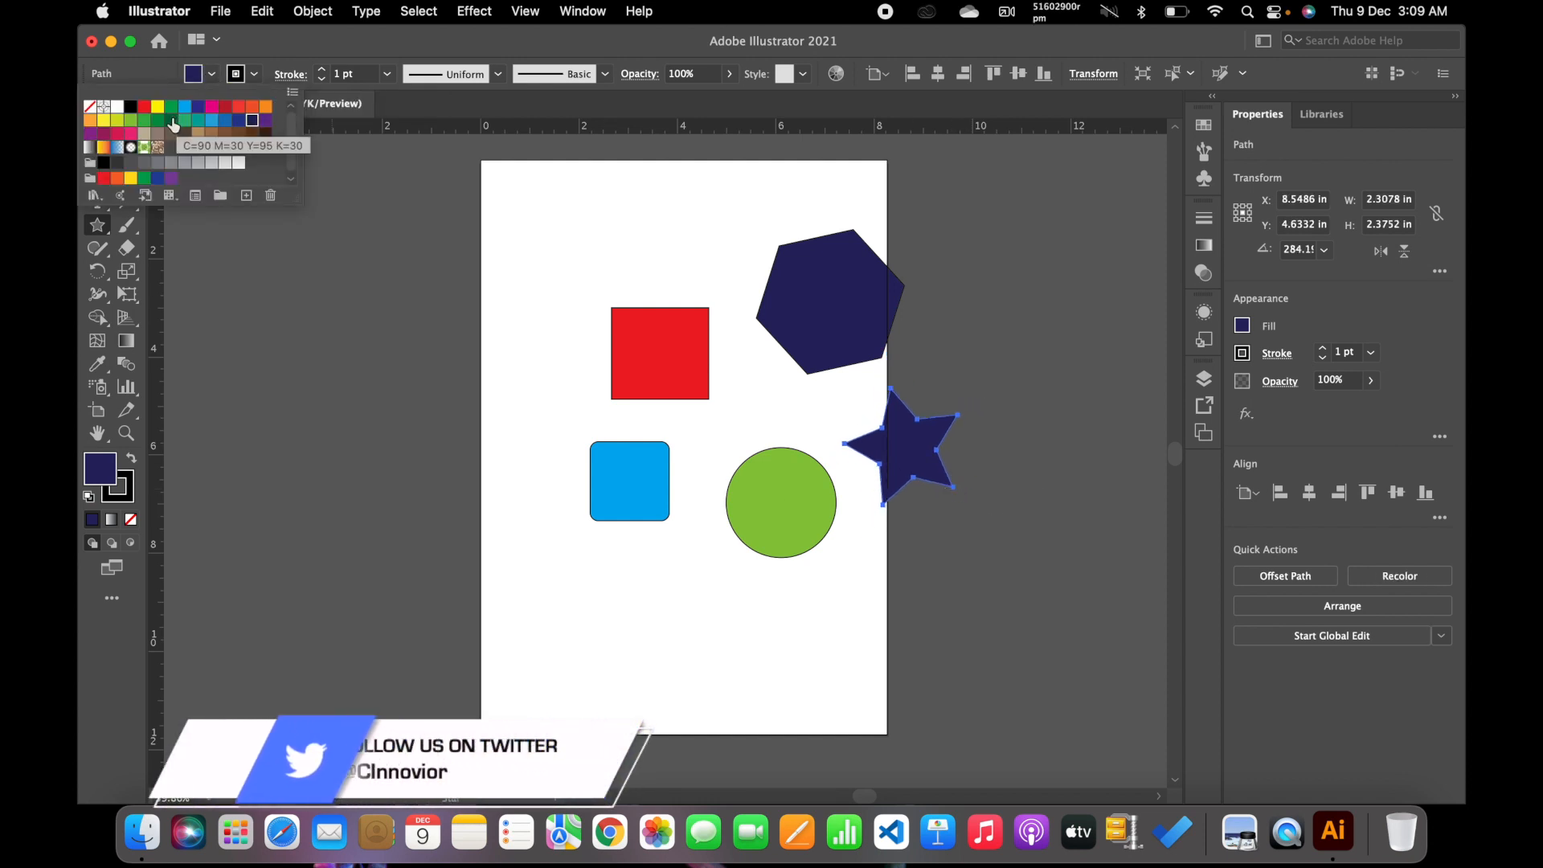
pyautogui.click(105, 122)
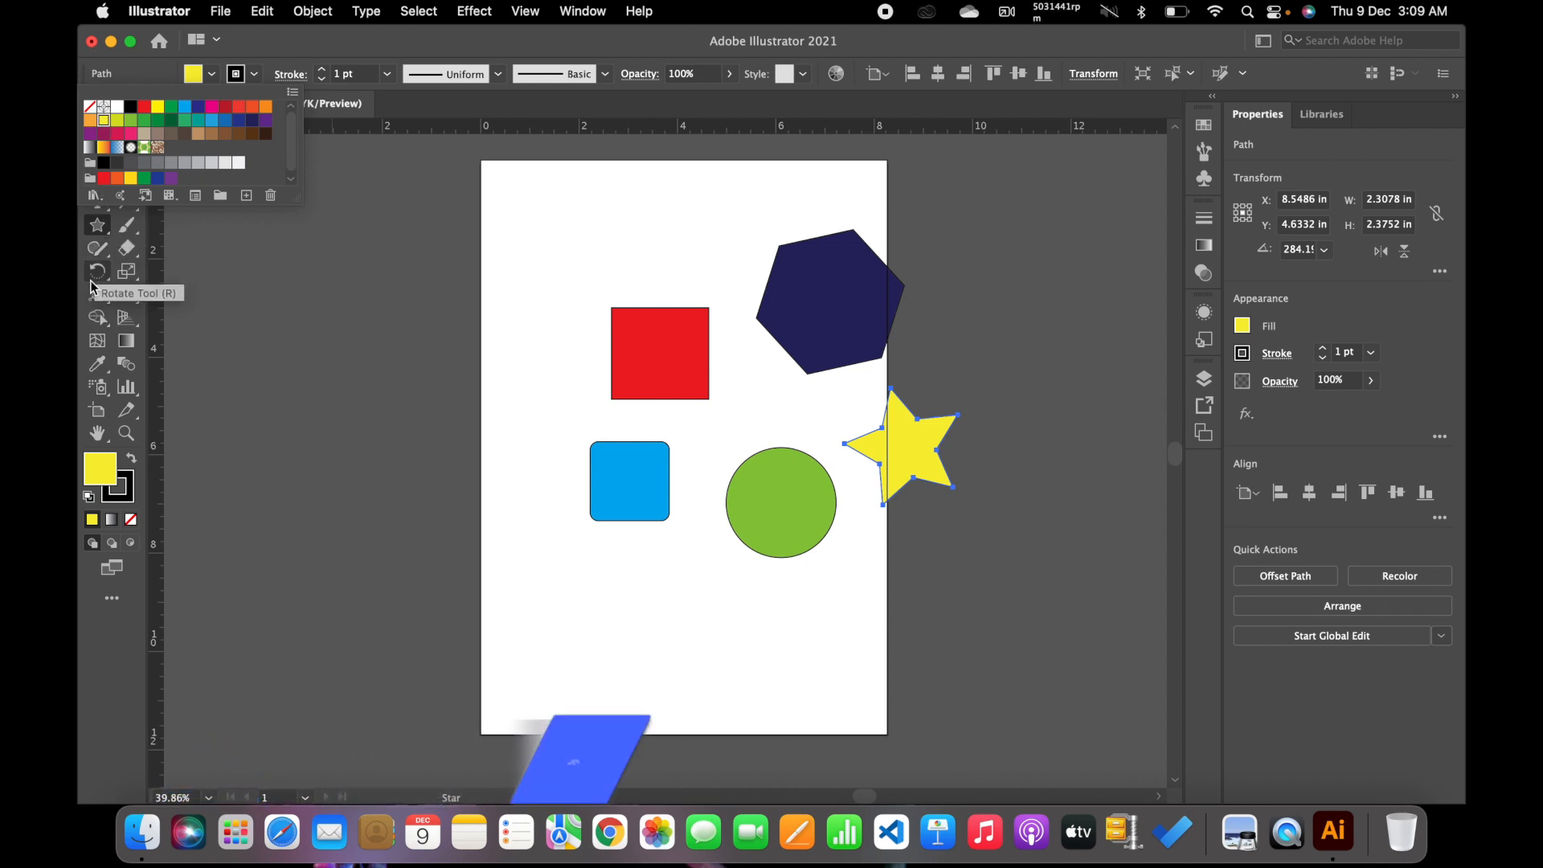
# Step: Move the hexagon, star, rounded square and circle onto the red rectangle so all five shapes overlap
pyautogui.click(94, 134)
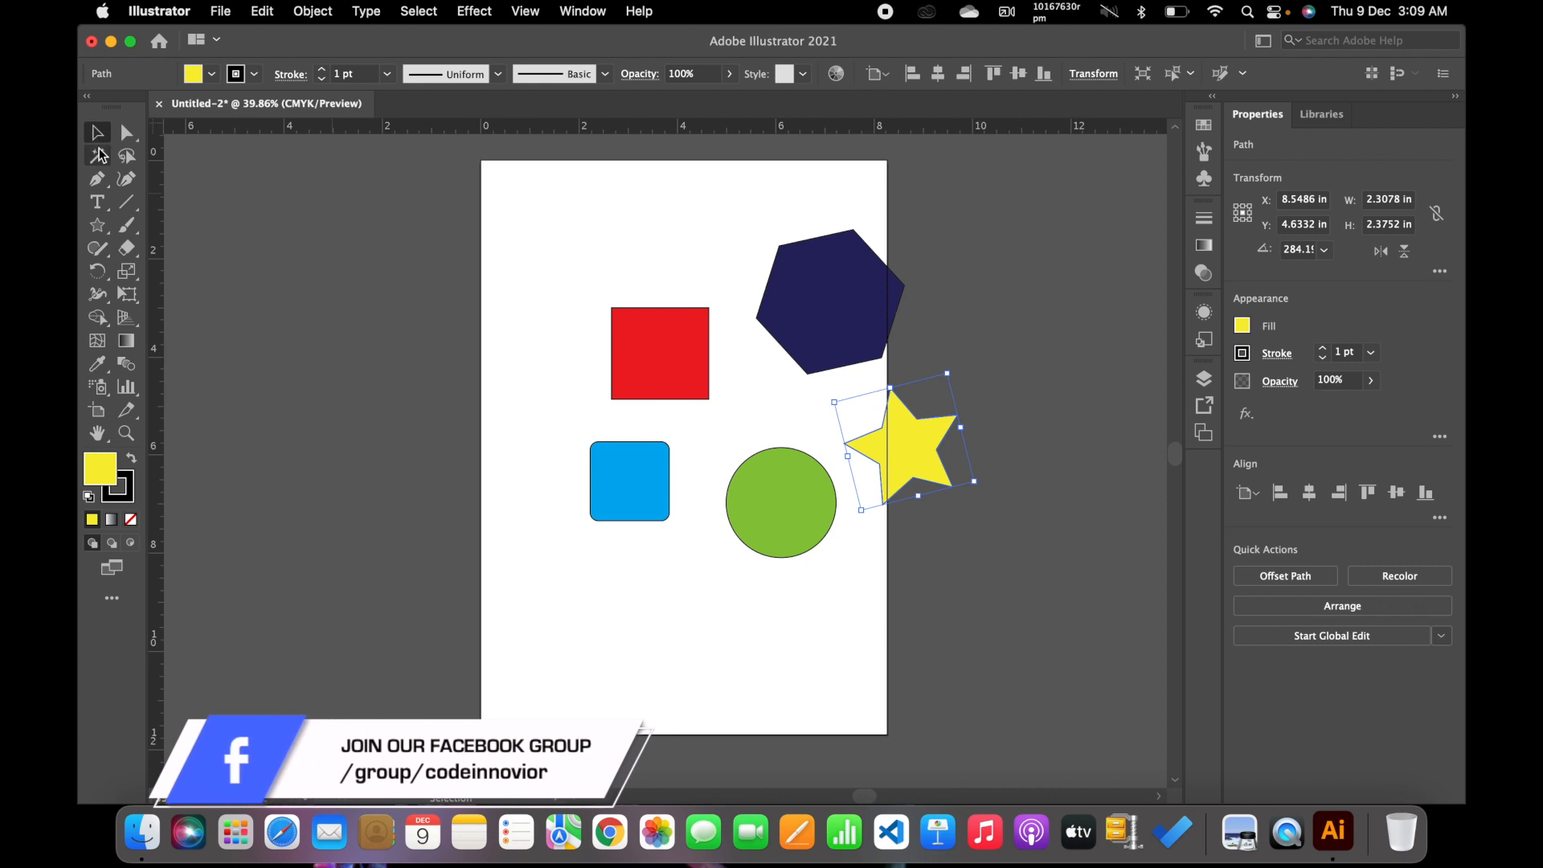
pyautogui.moveTo(815, 299); pyautogui.dragTo(553, 283)
pyautogui.moveTo(871, 418); pyautogui.dragTo(763, 255)
pyautogui.moveTo(603, 308); pyautogui.dragTo(665, 341)
pyautogui.moveTo(799, 283); pyautogui.dragTo(673, 305)
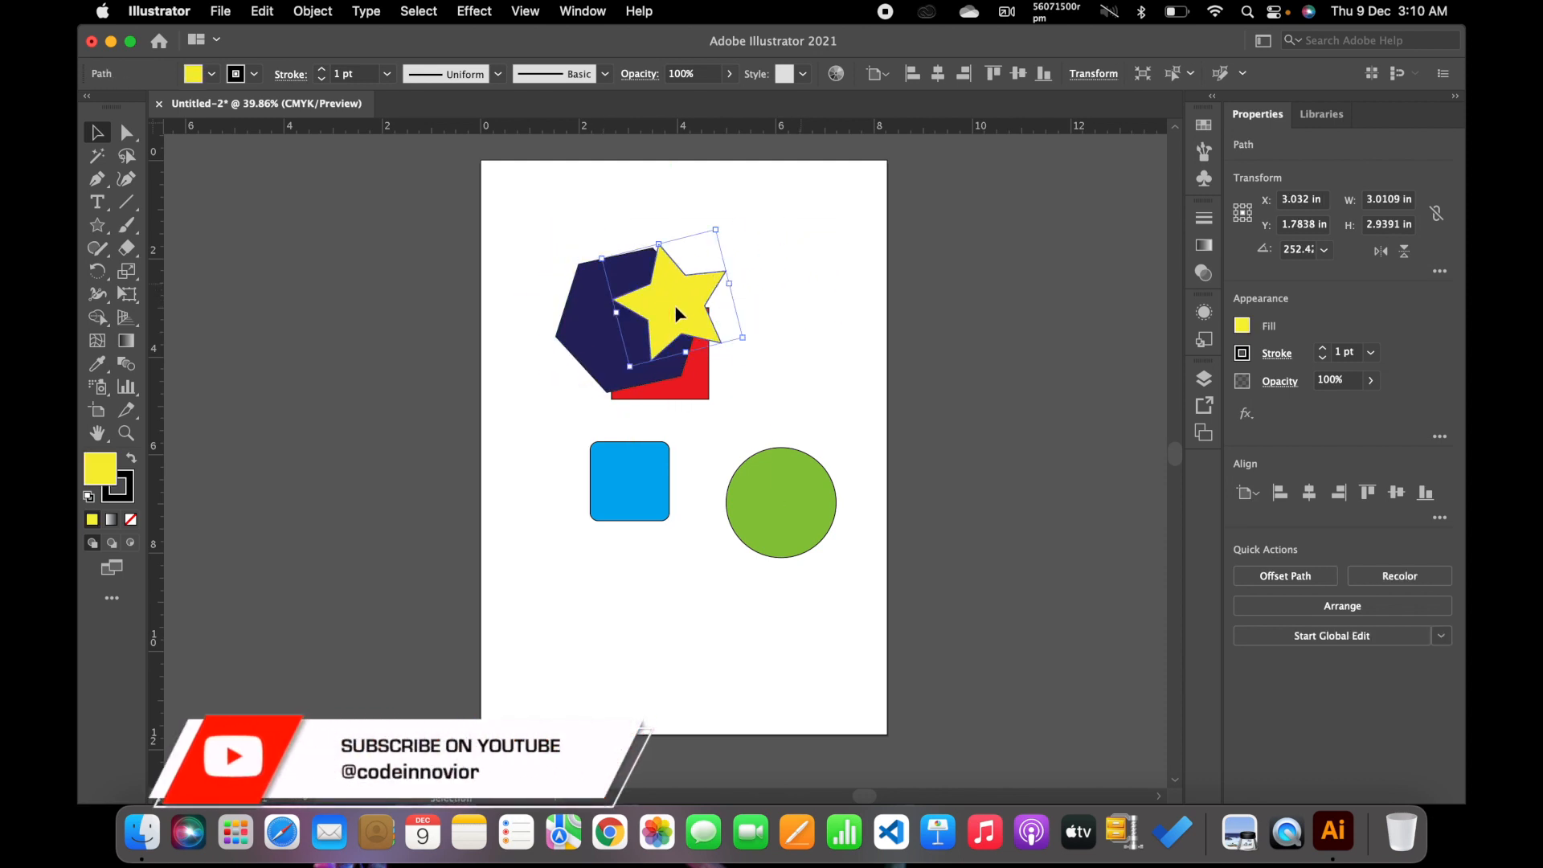
pyautogui.moveTo(642, 504); pyautogui.dragTo(721, 336)
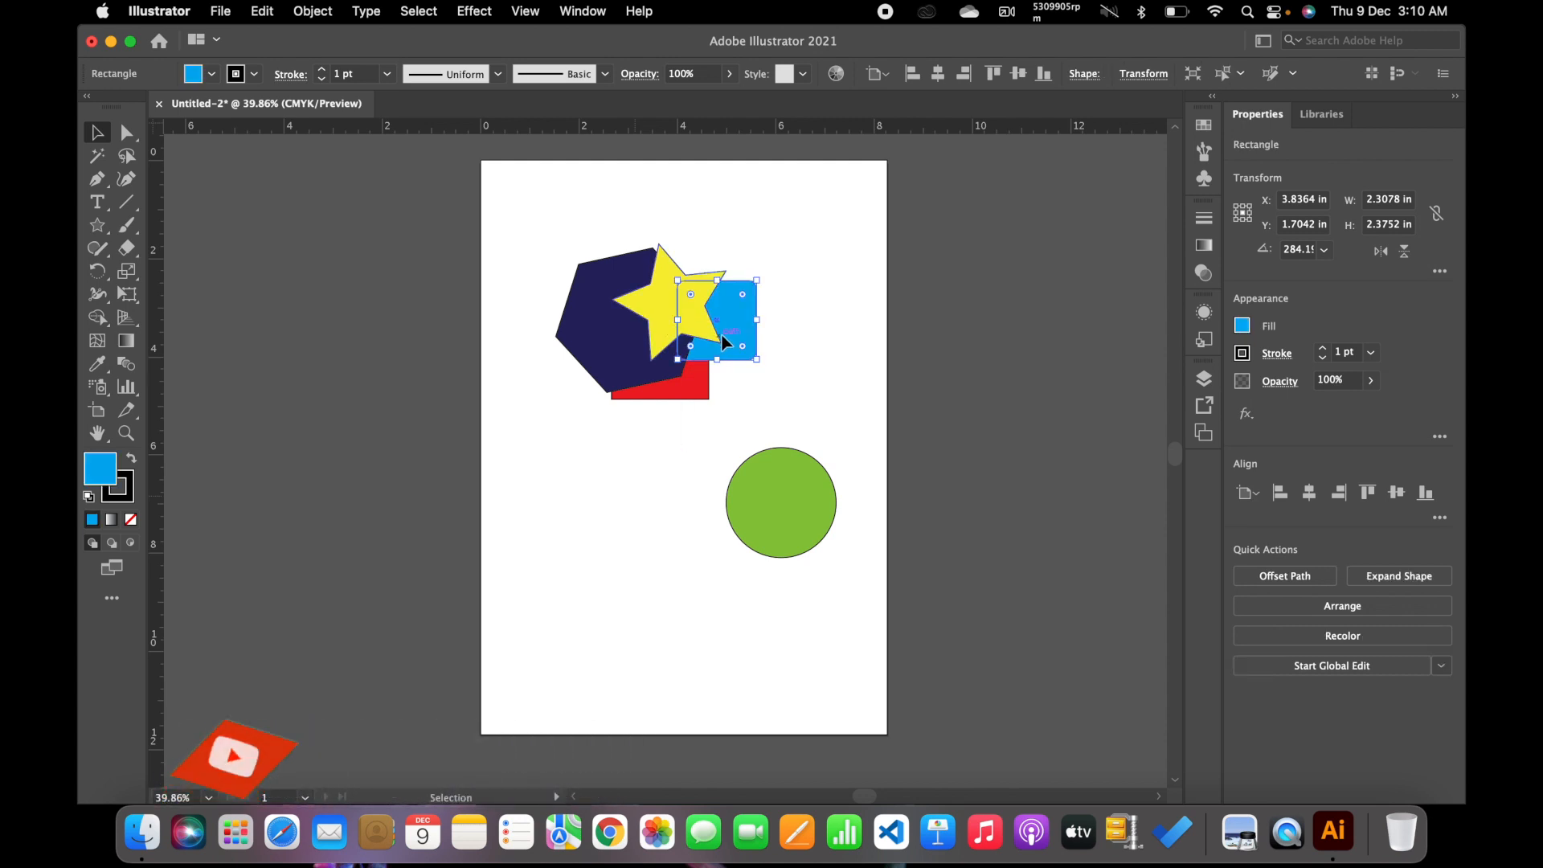
pyautogui.moveTo(740, 506); pyautogui.dragTo(719, 335)
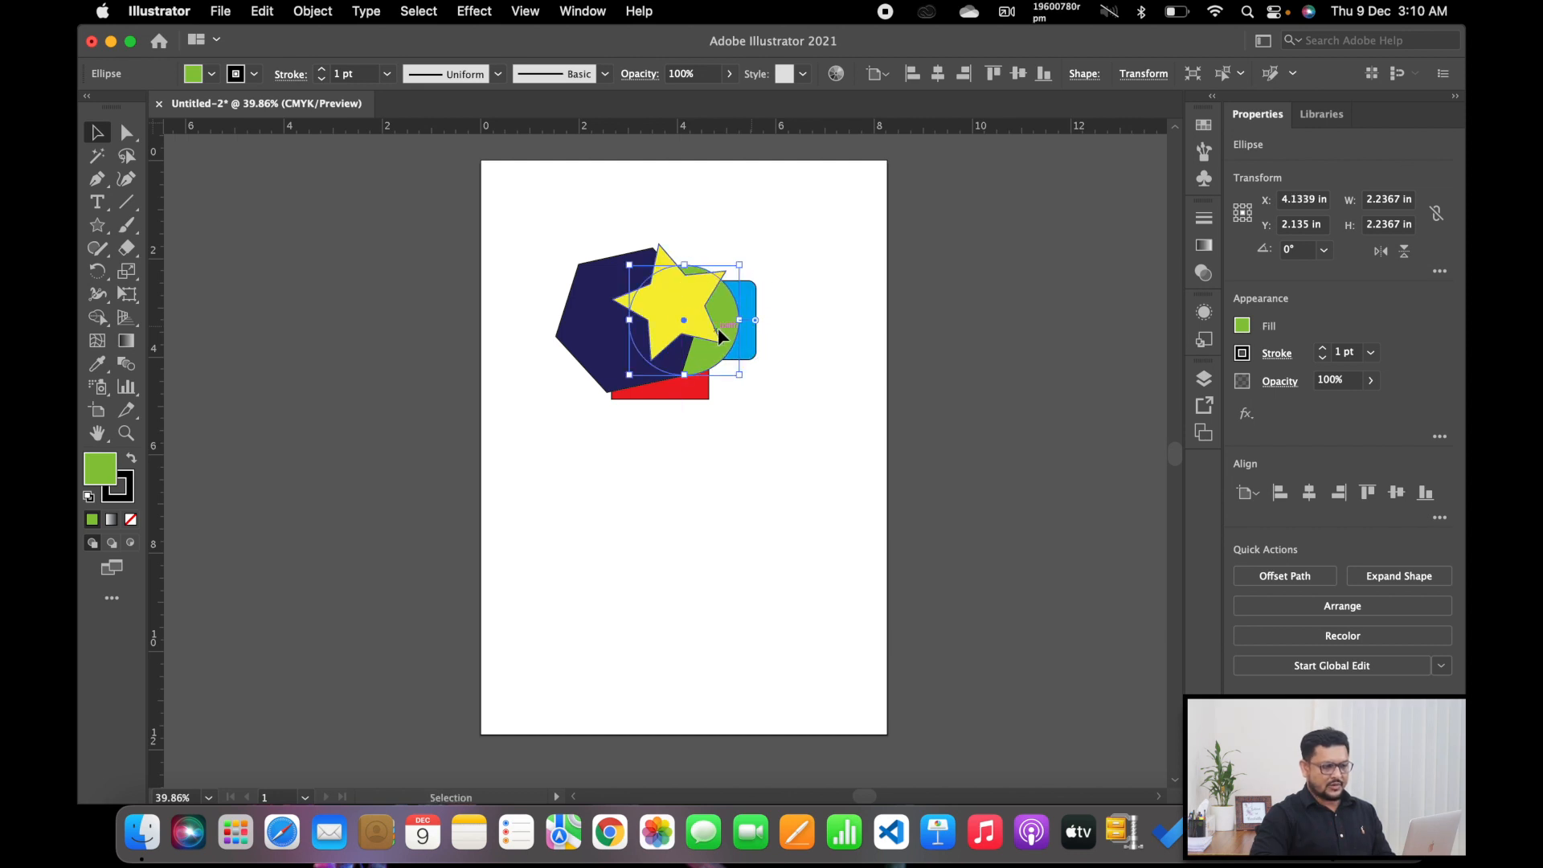
pyautogui.click(836, 264)
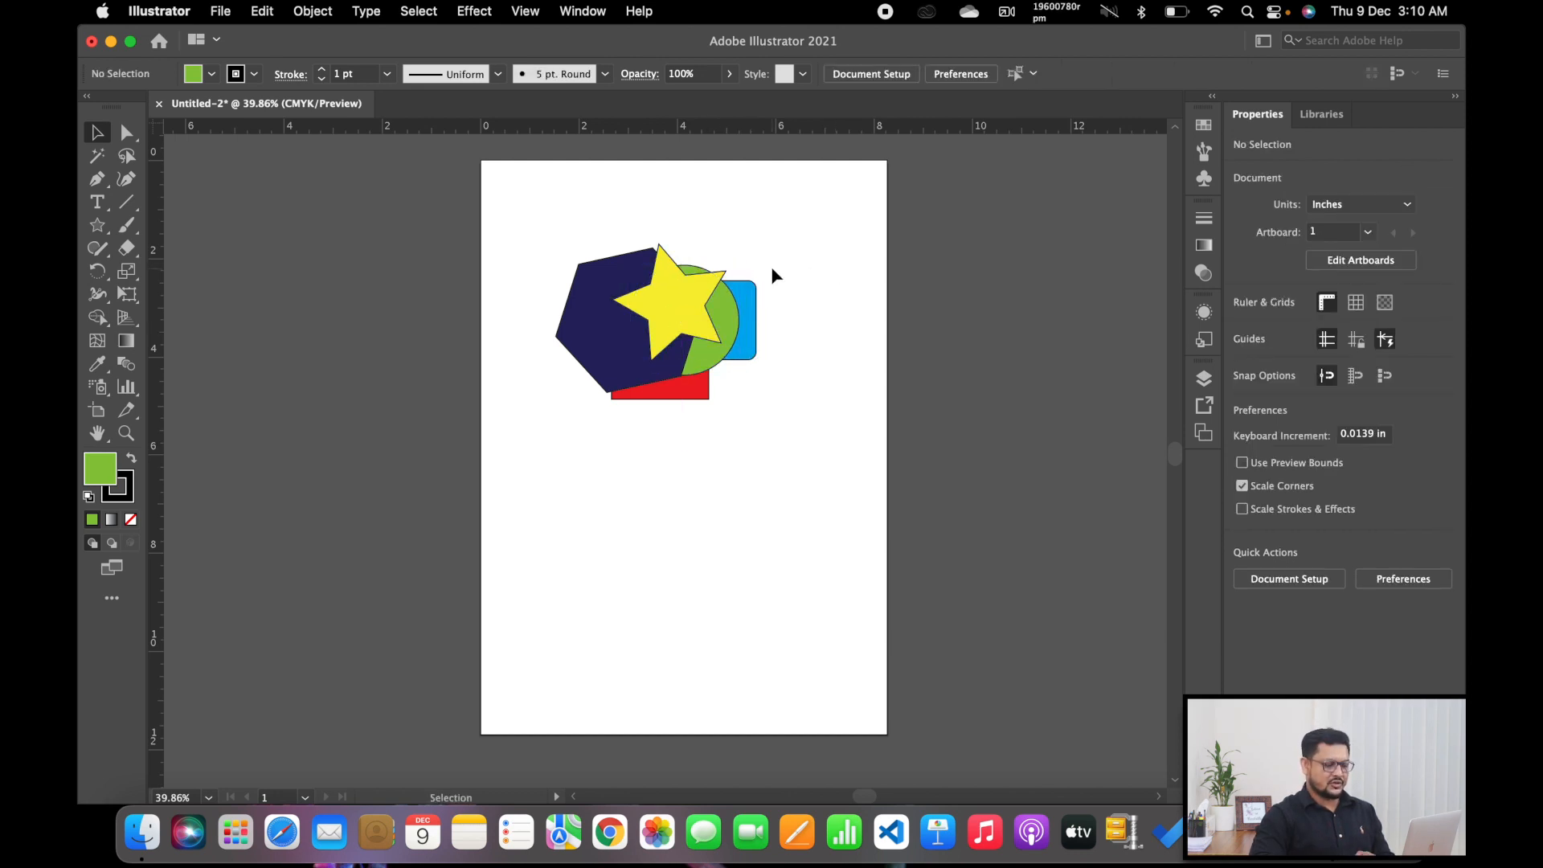
# Step: Spread the lower shapes apart, moving the red rectangle rightward, the blue rounded square up and right, and the green circle slightly up
pyautogui.press('z')
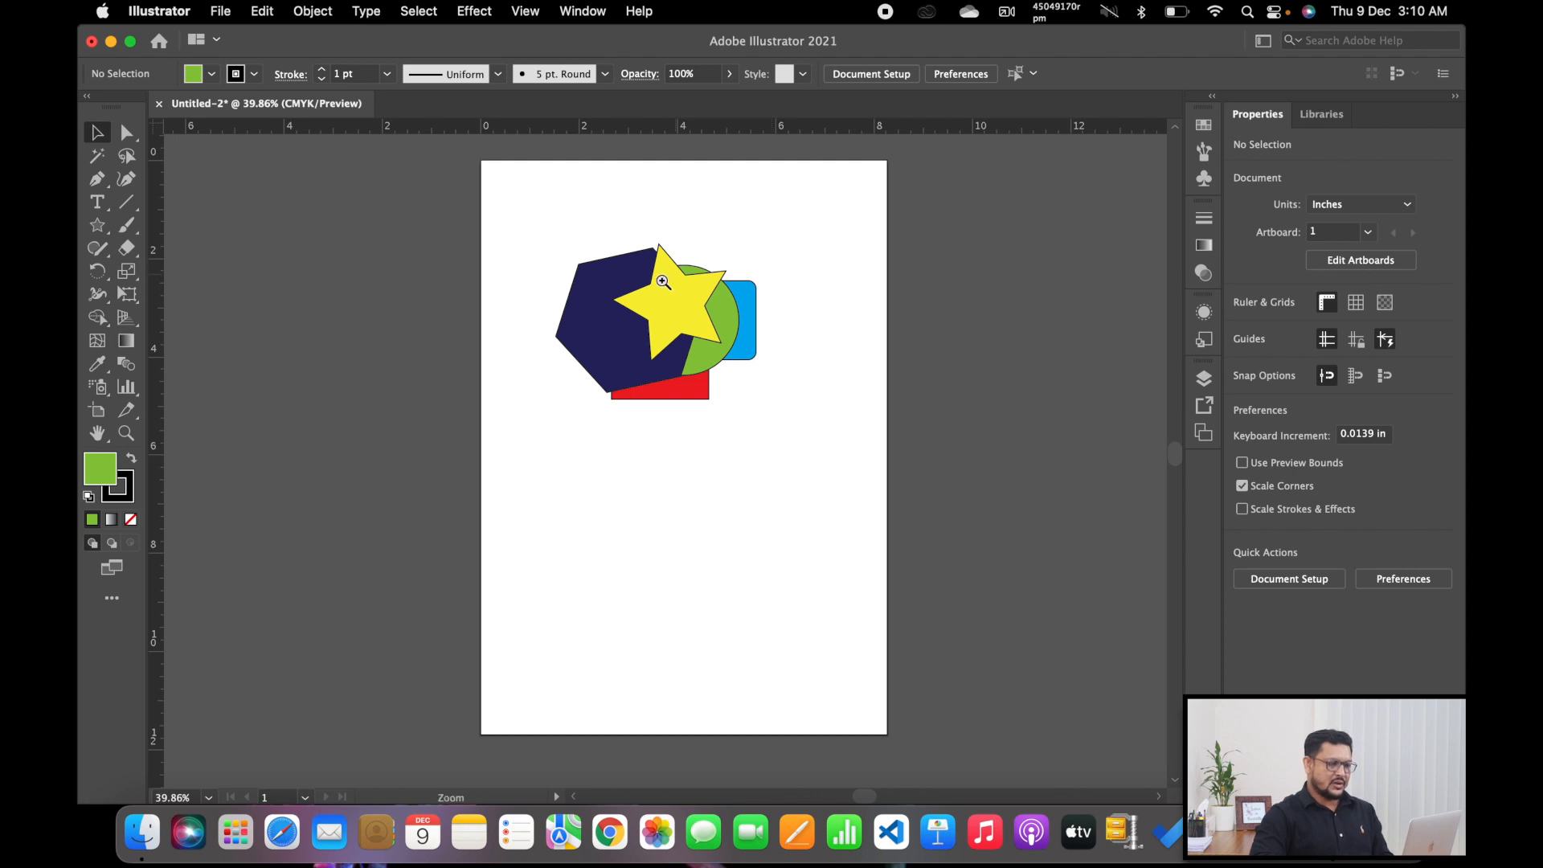
pyautogui.click(668, 297)
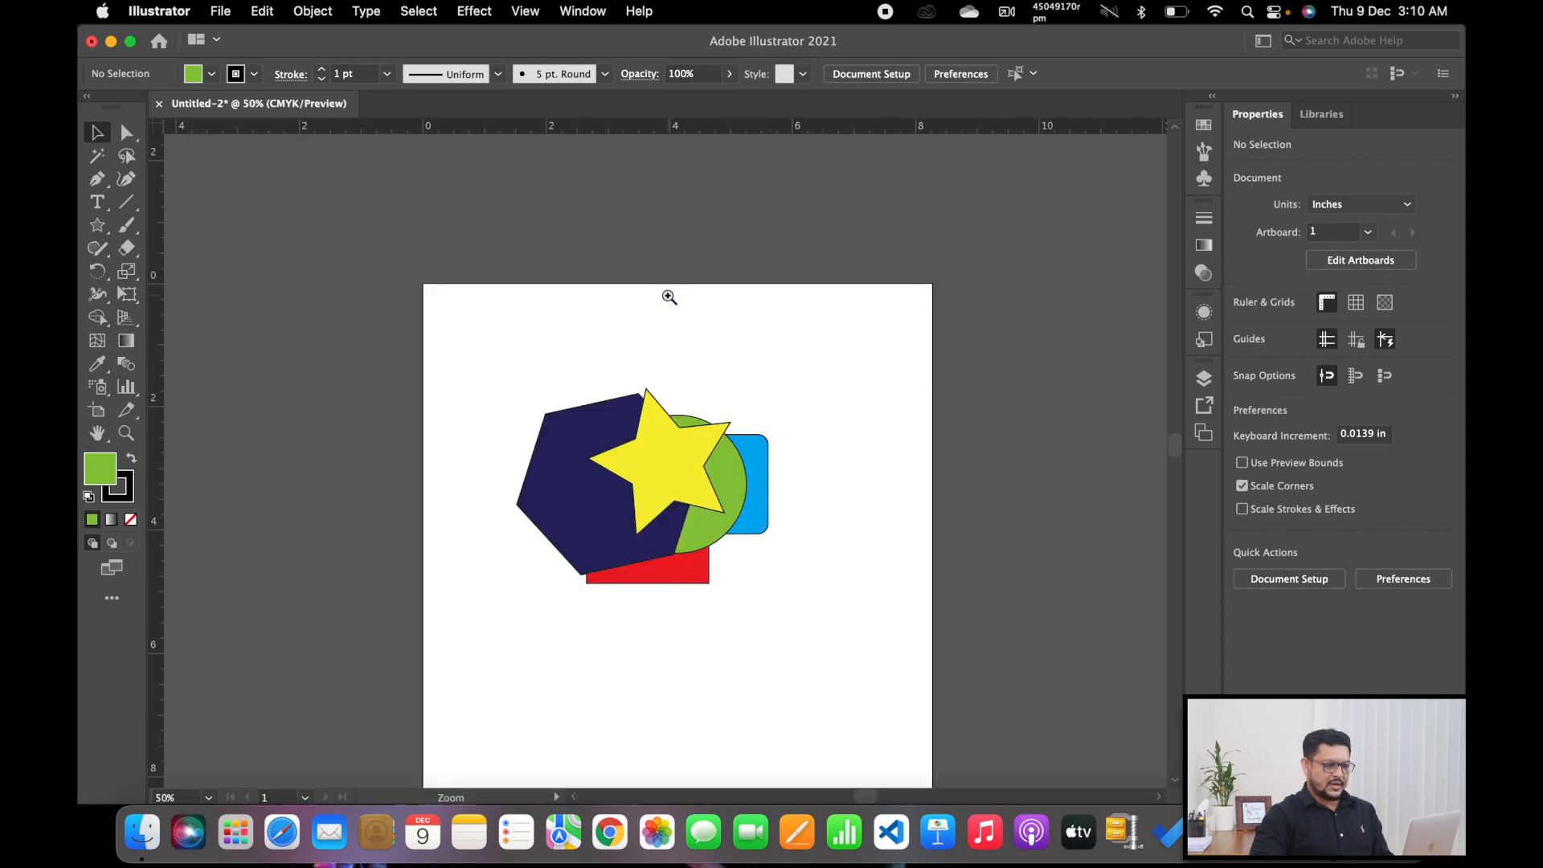
pyautogui.moveTo(662, 493); pyautogui.dragTo(663, 445)
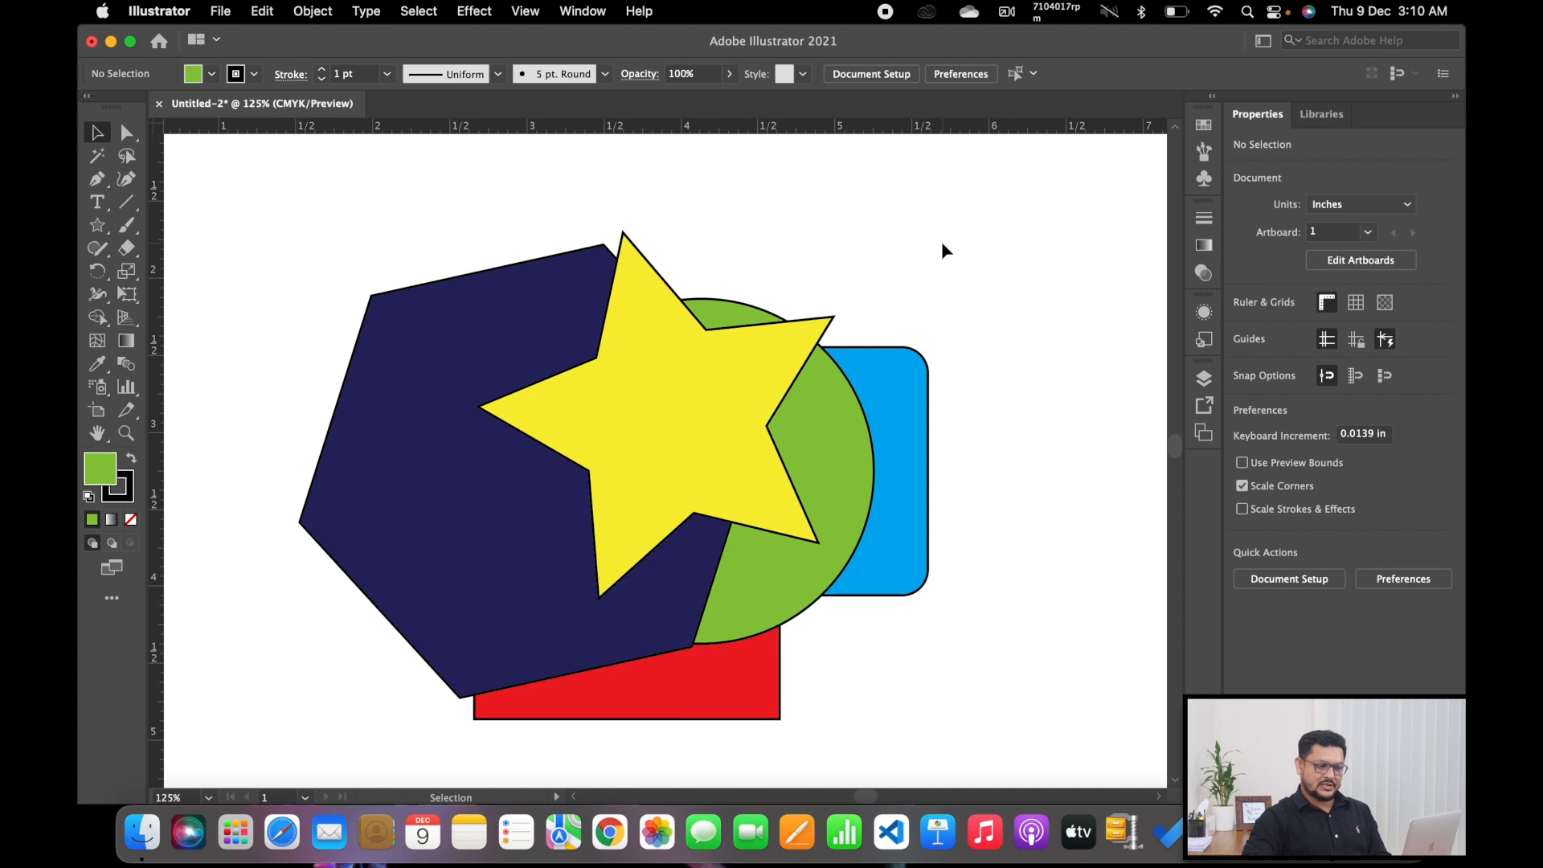
pyautogui.moveTo(756, 691); pyautogui.dragTo(822, 675)
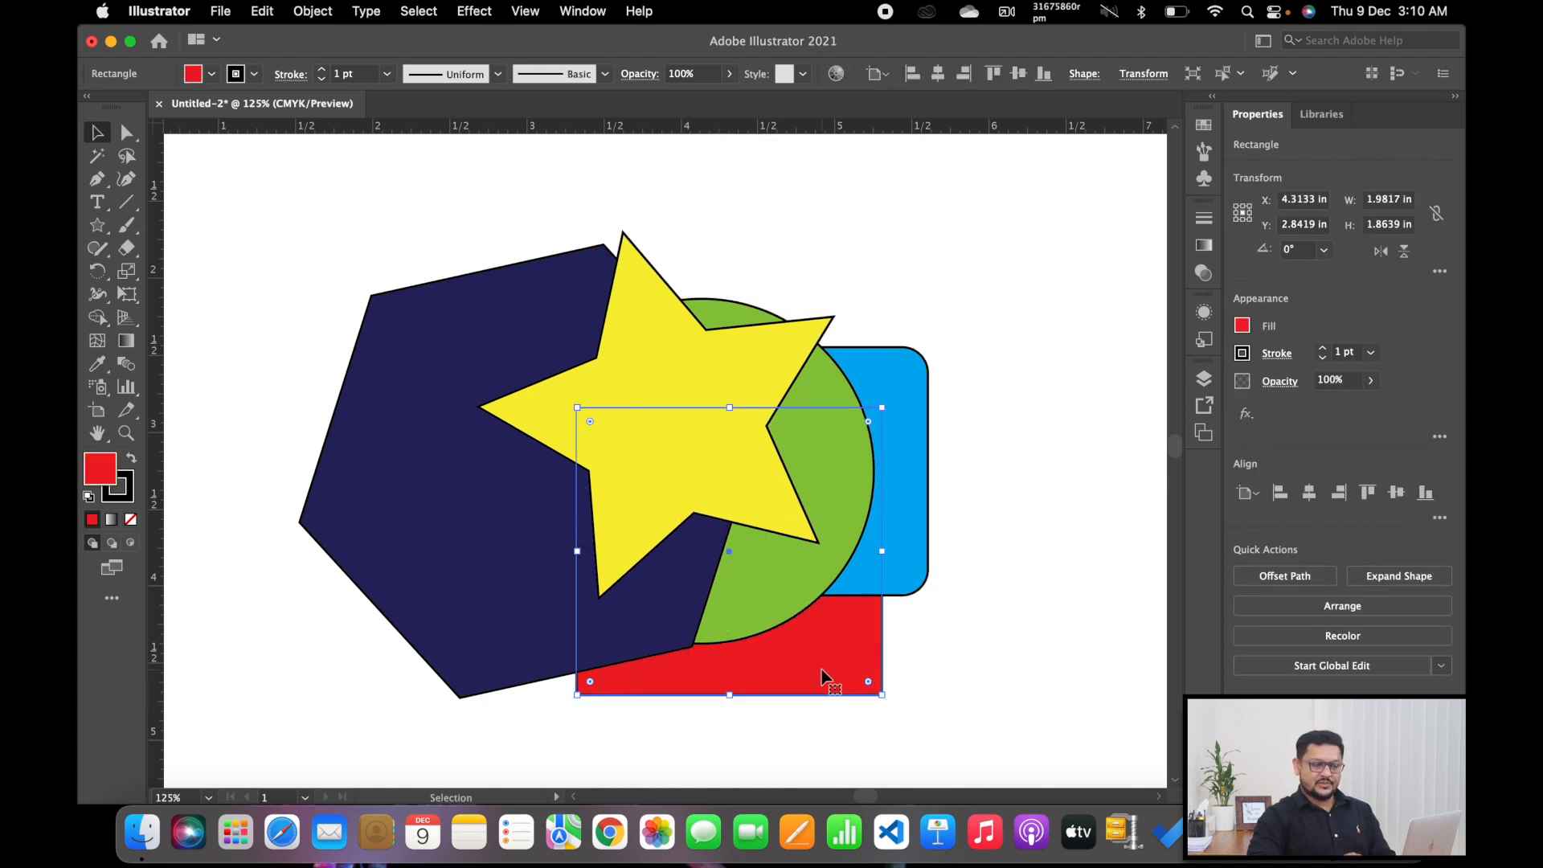
pyautogui.moveTo(906, 541); pyautogui.dragTo(963, 462)
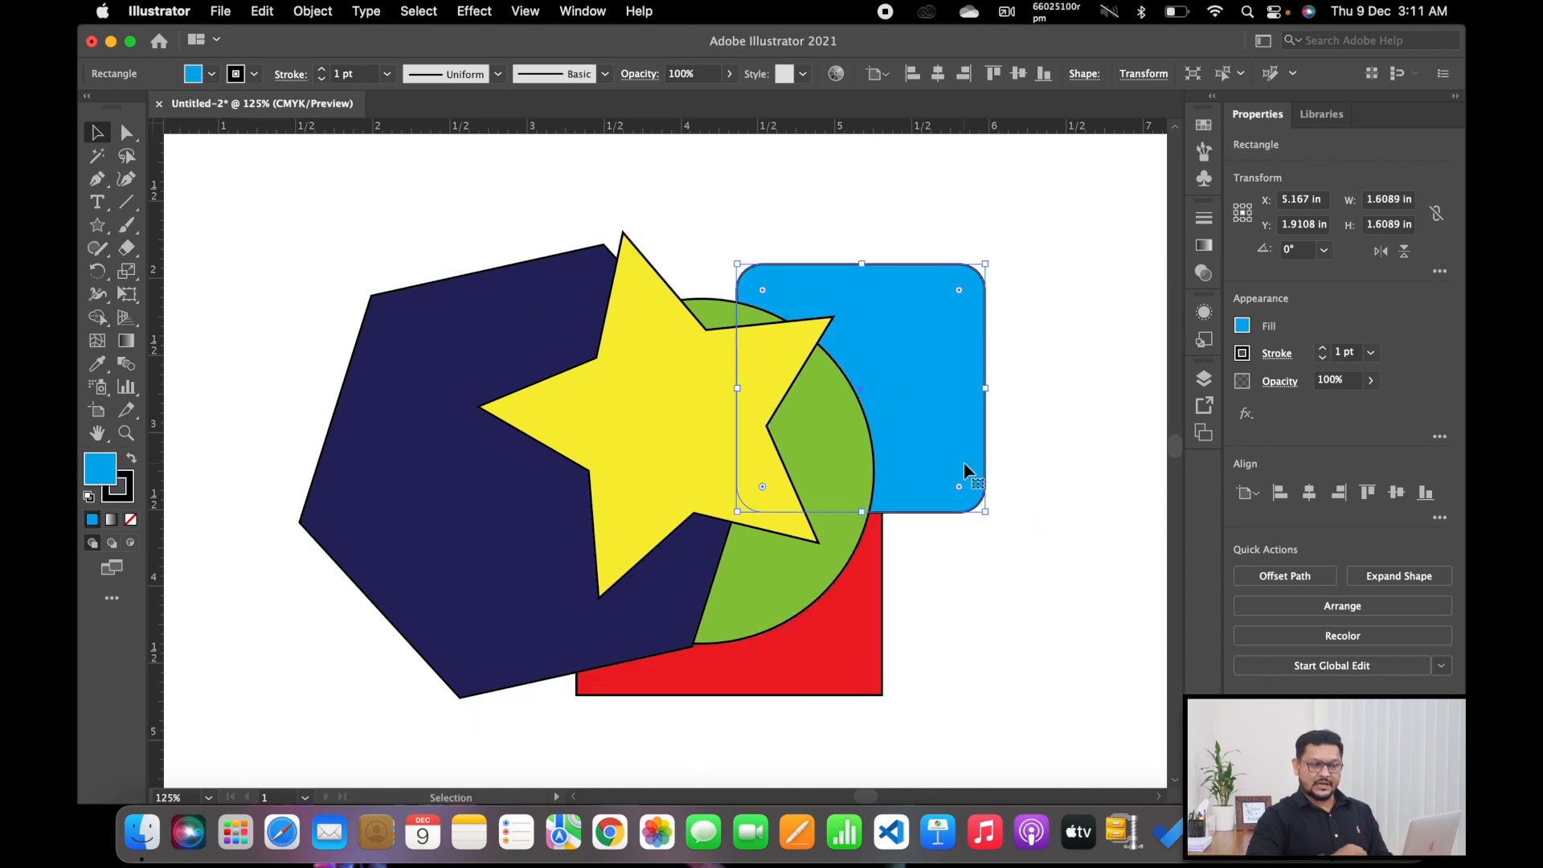
pyautogui.moveTo(854, 450); pyautogui.dragTo(868, 392)
# Step: Move the navy hexagon up and right, and reposition the yellow star so it overlaps both the hexagon and the green circle
pyautogui.moveTo(460, 398); pyautogui.dragTo(504, 275)
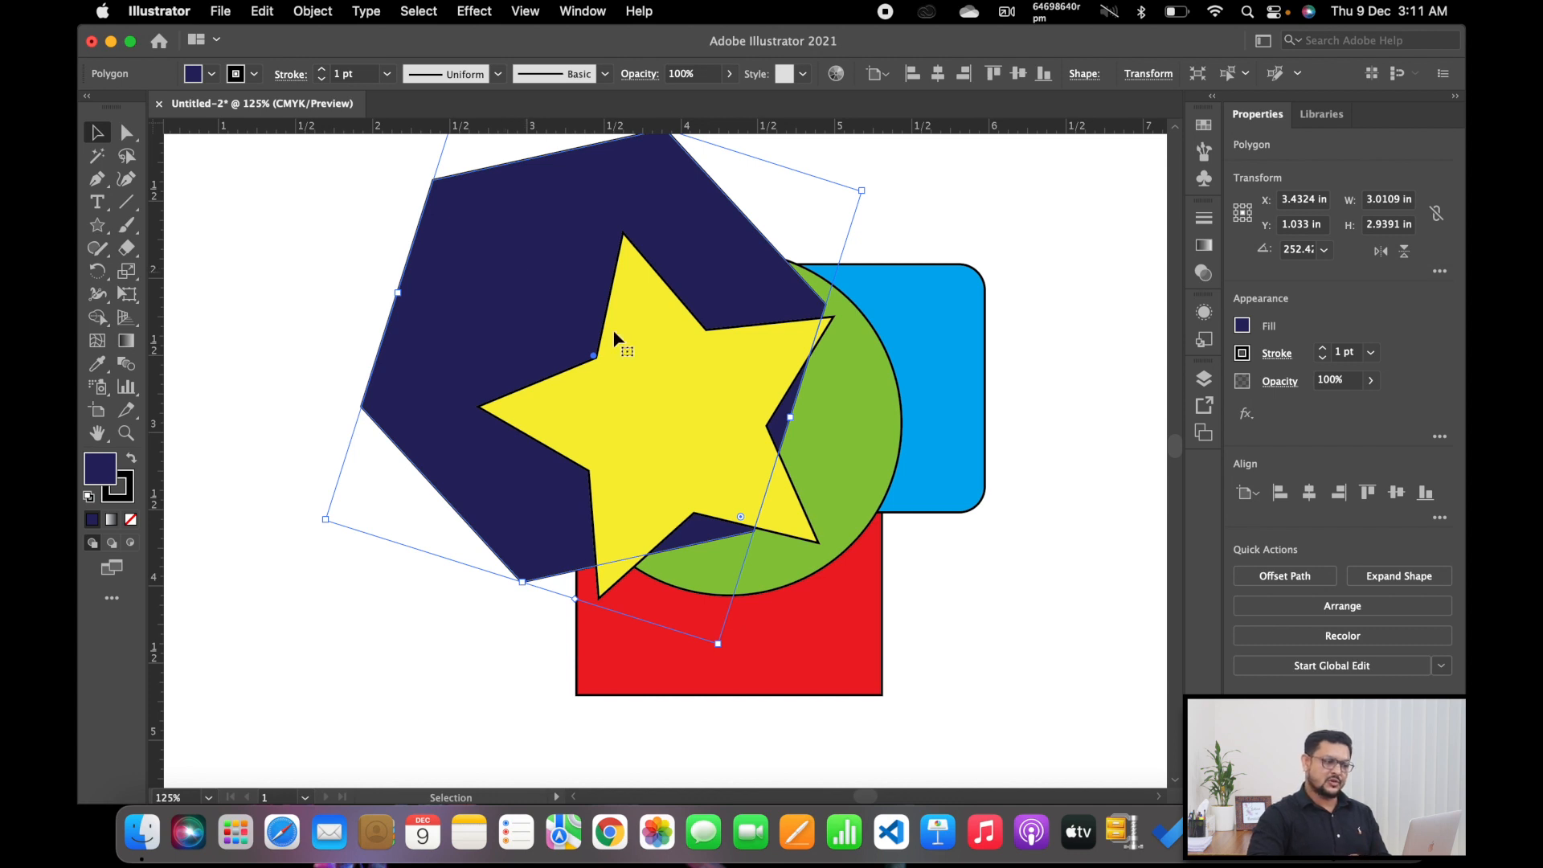
pyautogui.moveTo(672, 397)
pyautogui.mouseDown()
pyautogui.moveTo(861, 426)
pyautogui.moveTo(663, 447)
pyautogui.moveTo(673, 375)
pyautogui.mouseUp()
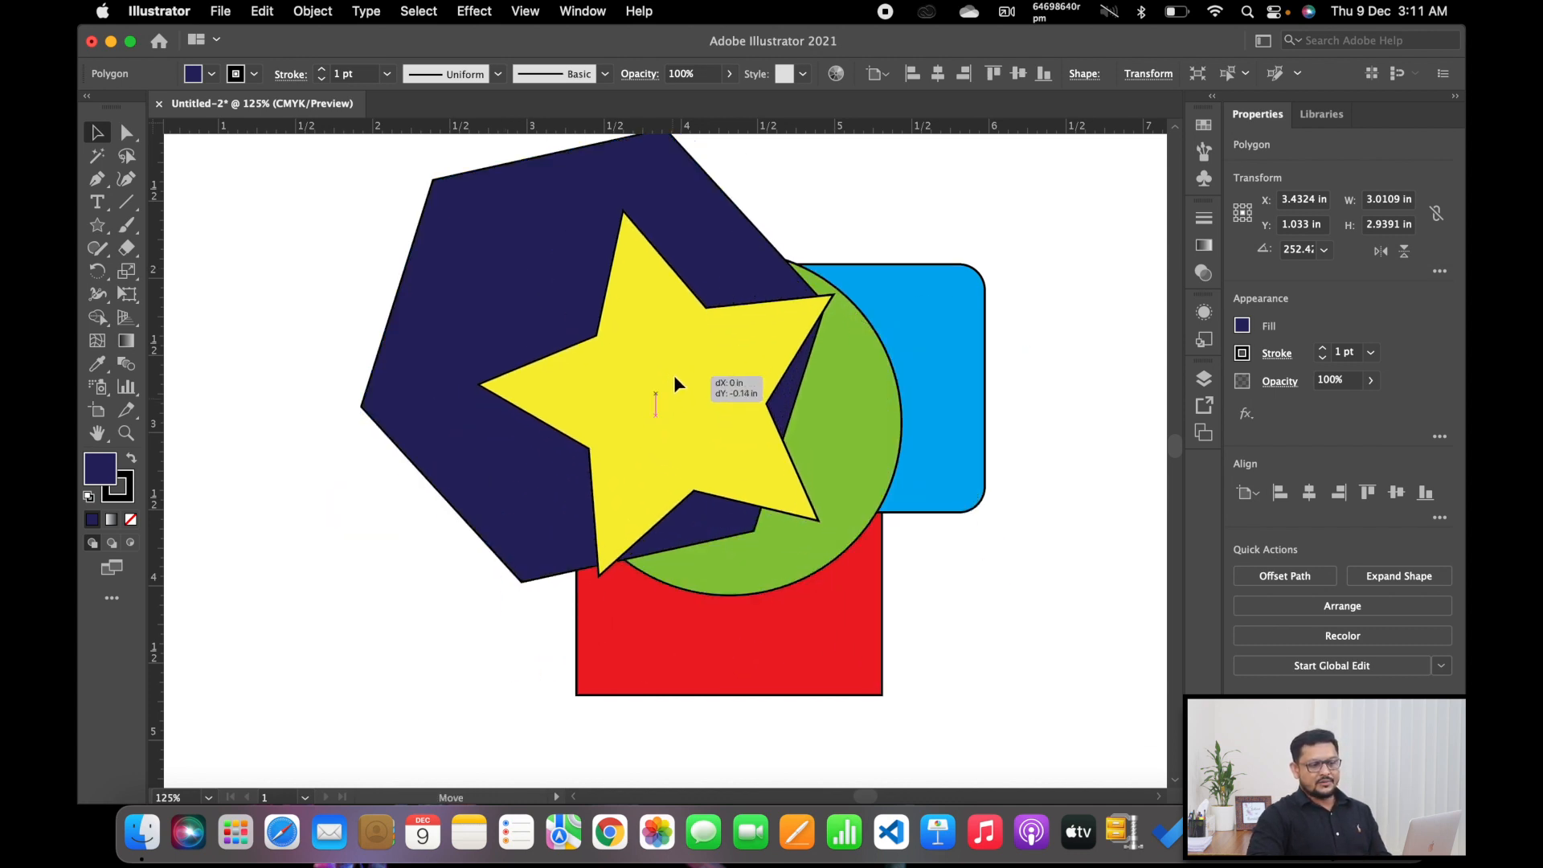
pyautogui.click(1083, 355)
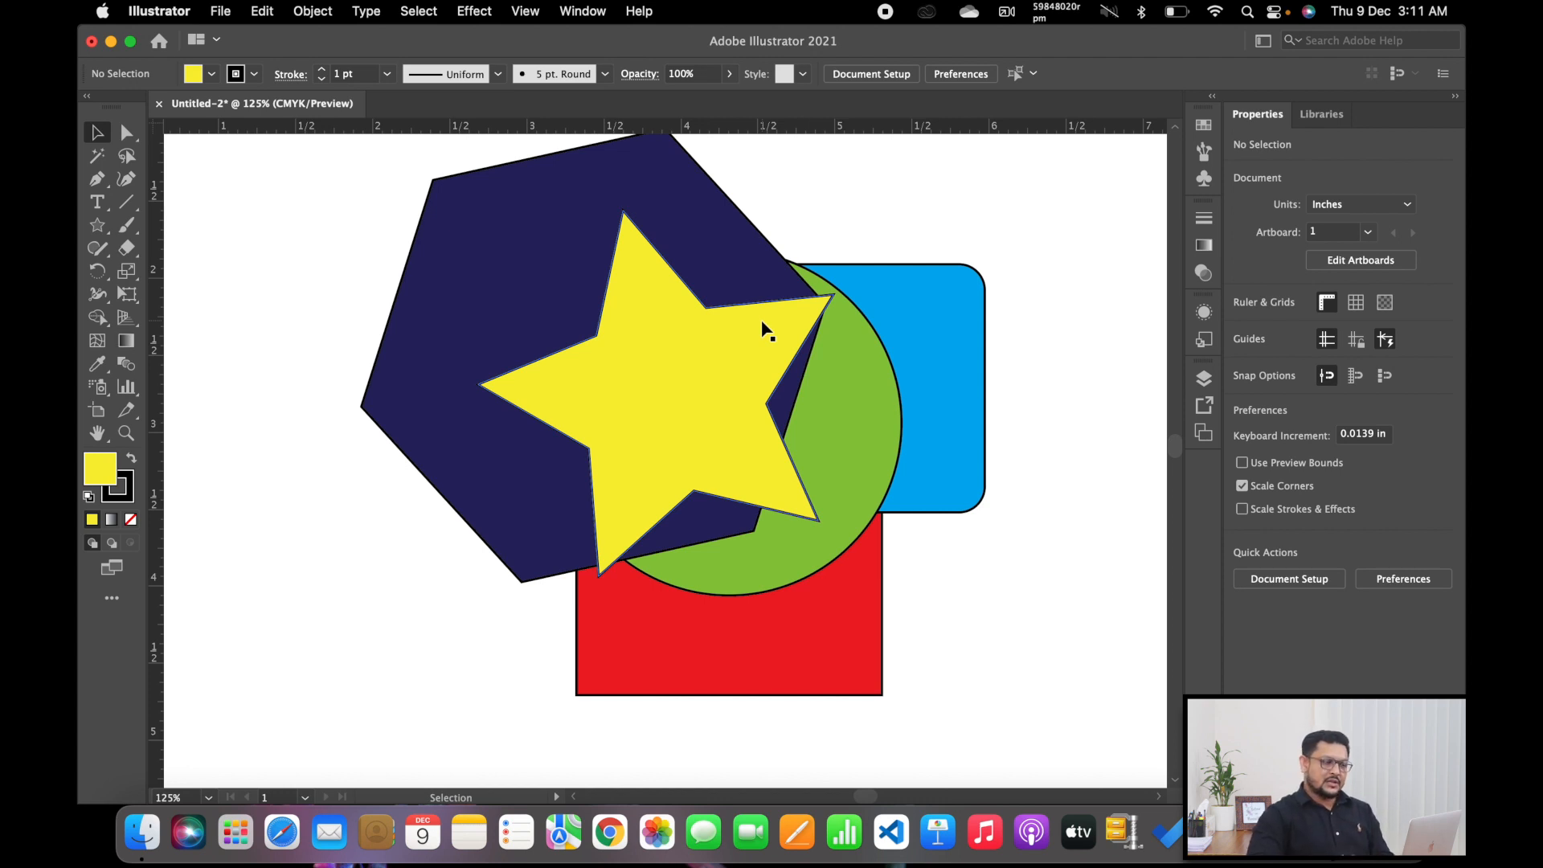
pyautogui.moveTo(722, 367); pyautogui.dragTo(768, 388)
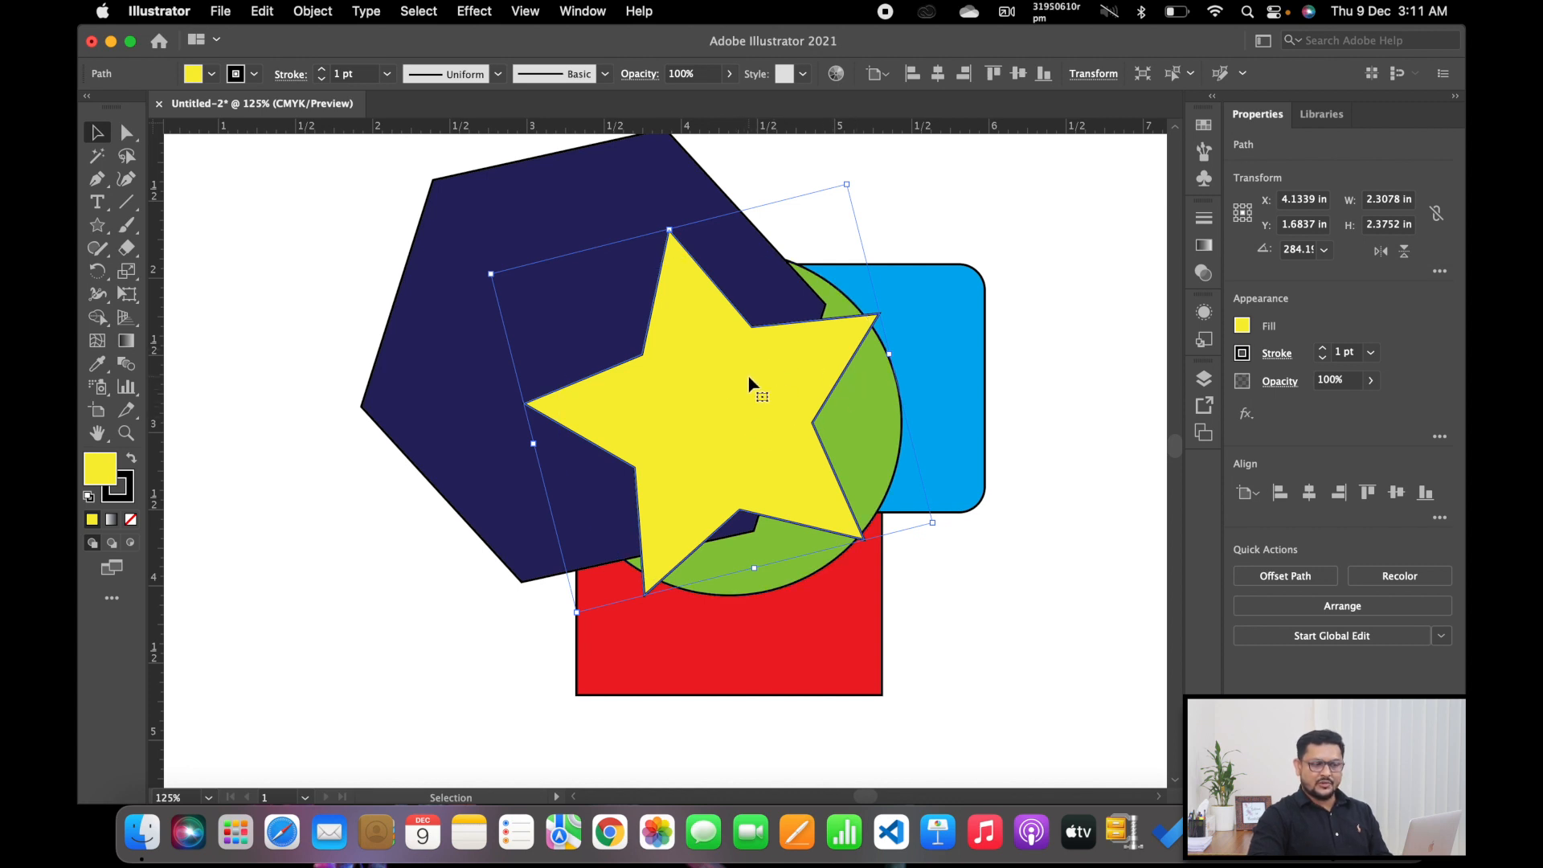
# Step: Send the yellow star backward one level so it sits behind the navy hexagon, and deselect it
pyautogui.rightClick(749, 384)
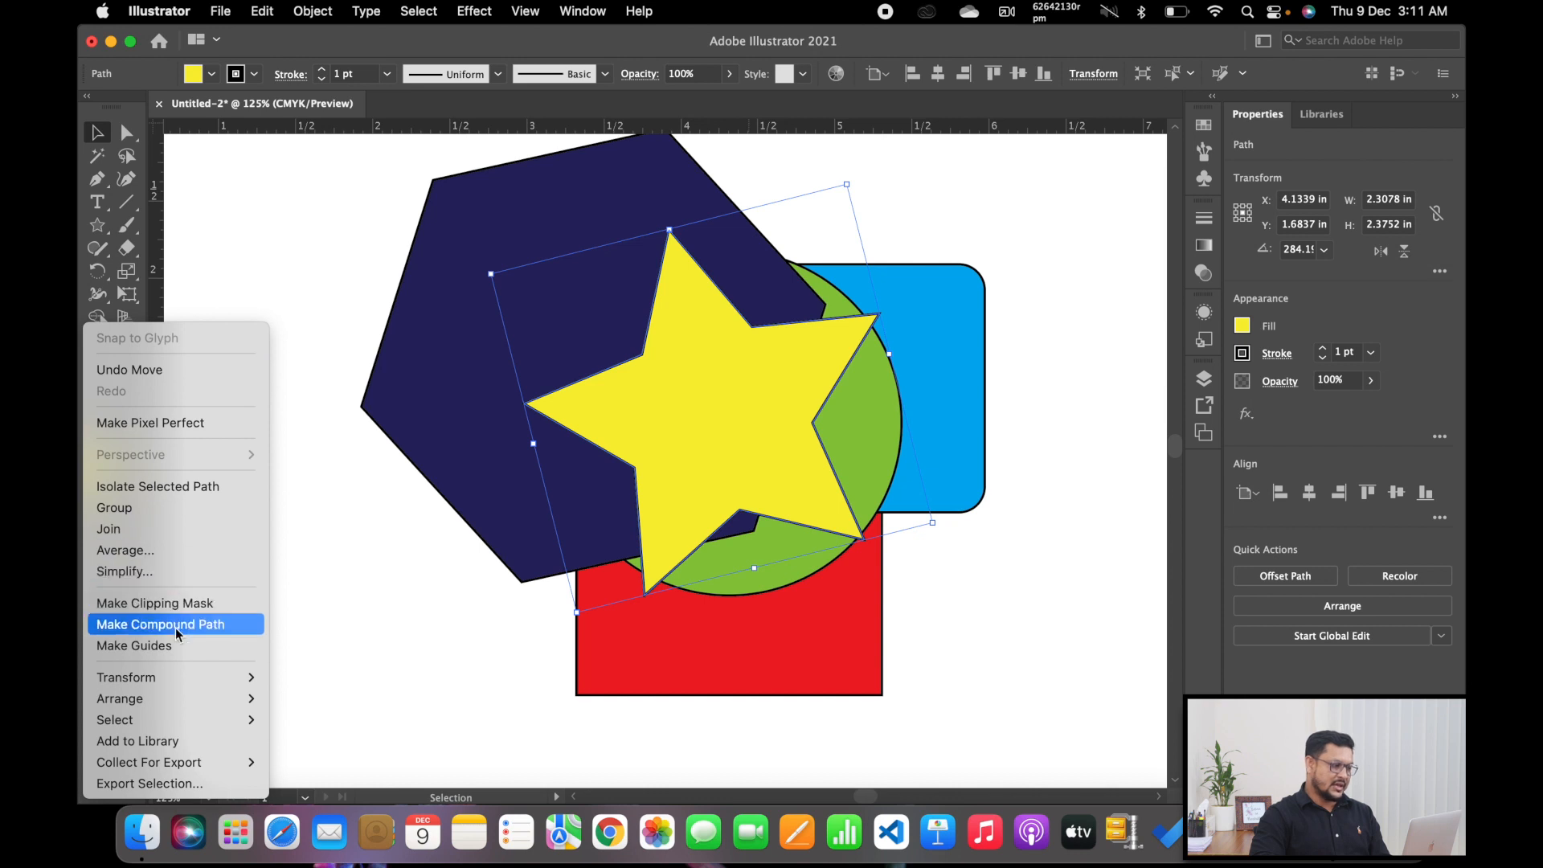
pyautogui.moveTo(165, 705)
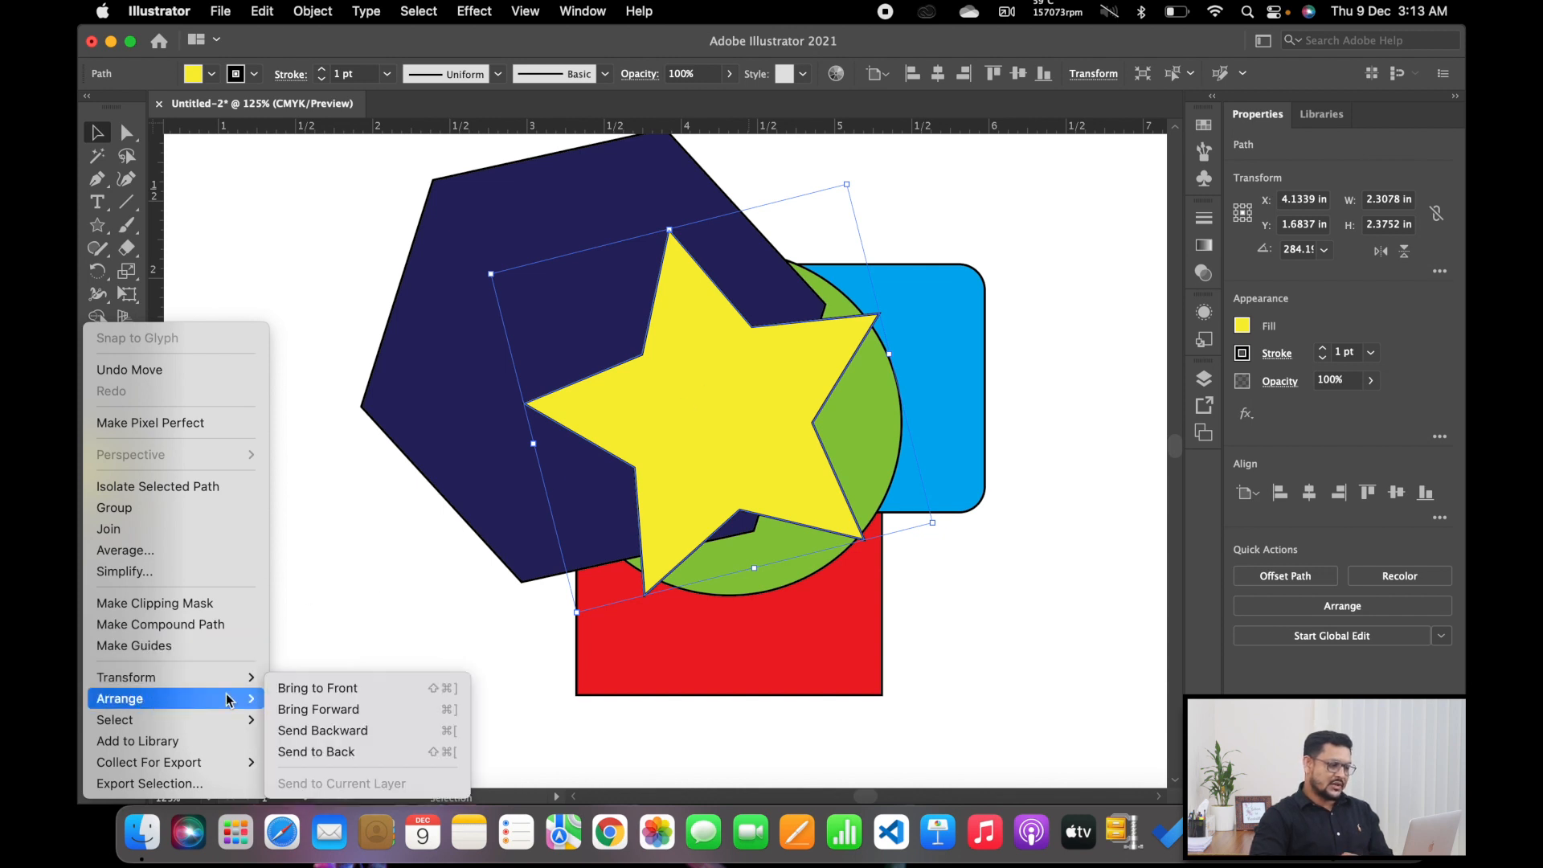
pyautogui.click(348, 733)
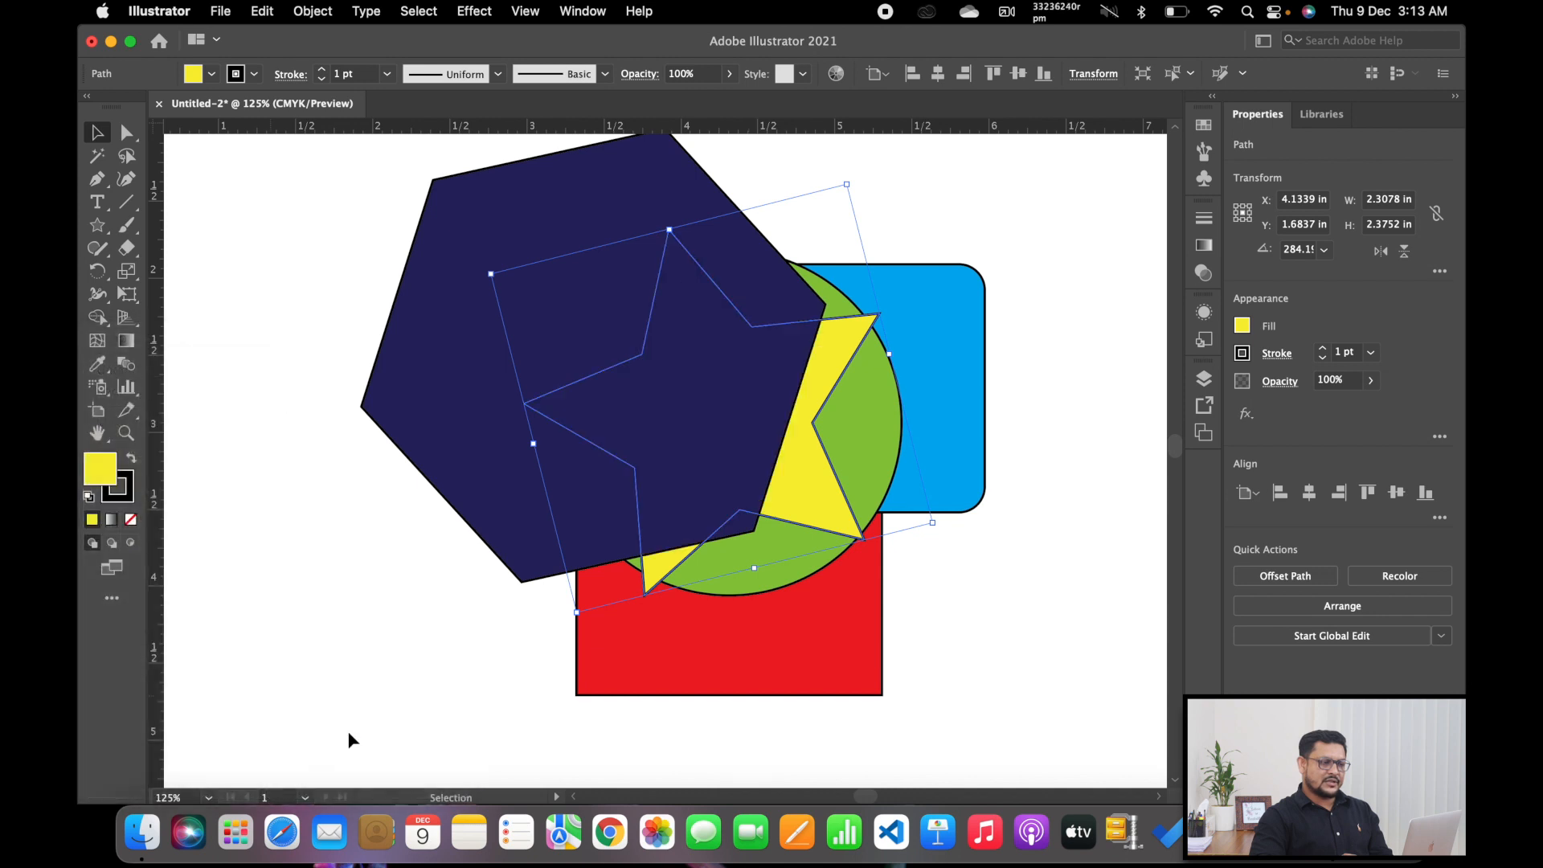
pyautogui.click(1051, 563)
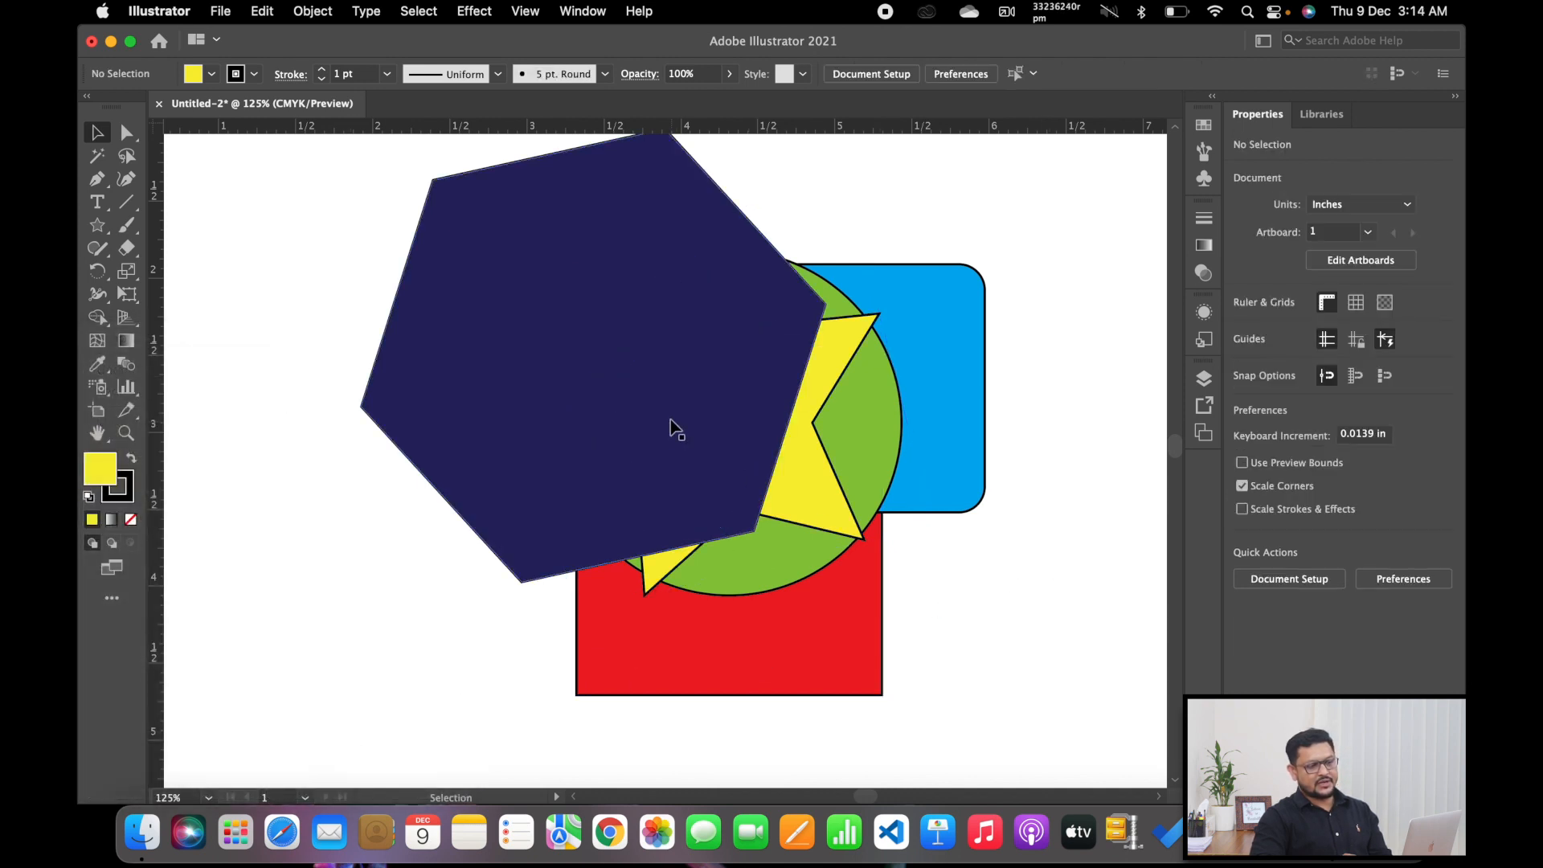
# Step: Move the navy hexagon left and slightly up, shift the yellow star slightly up, and deselect it
pyautogui.moveTo(672, 427); pyautogui.dragTo(604, 409)
pyautogui.moveTo(784, 458); pyautogui.dragTo(774, 411)
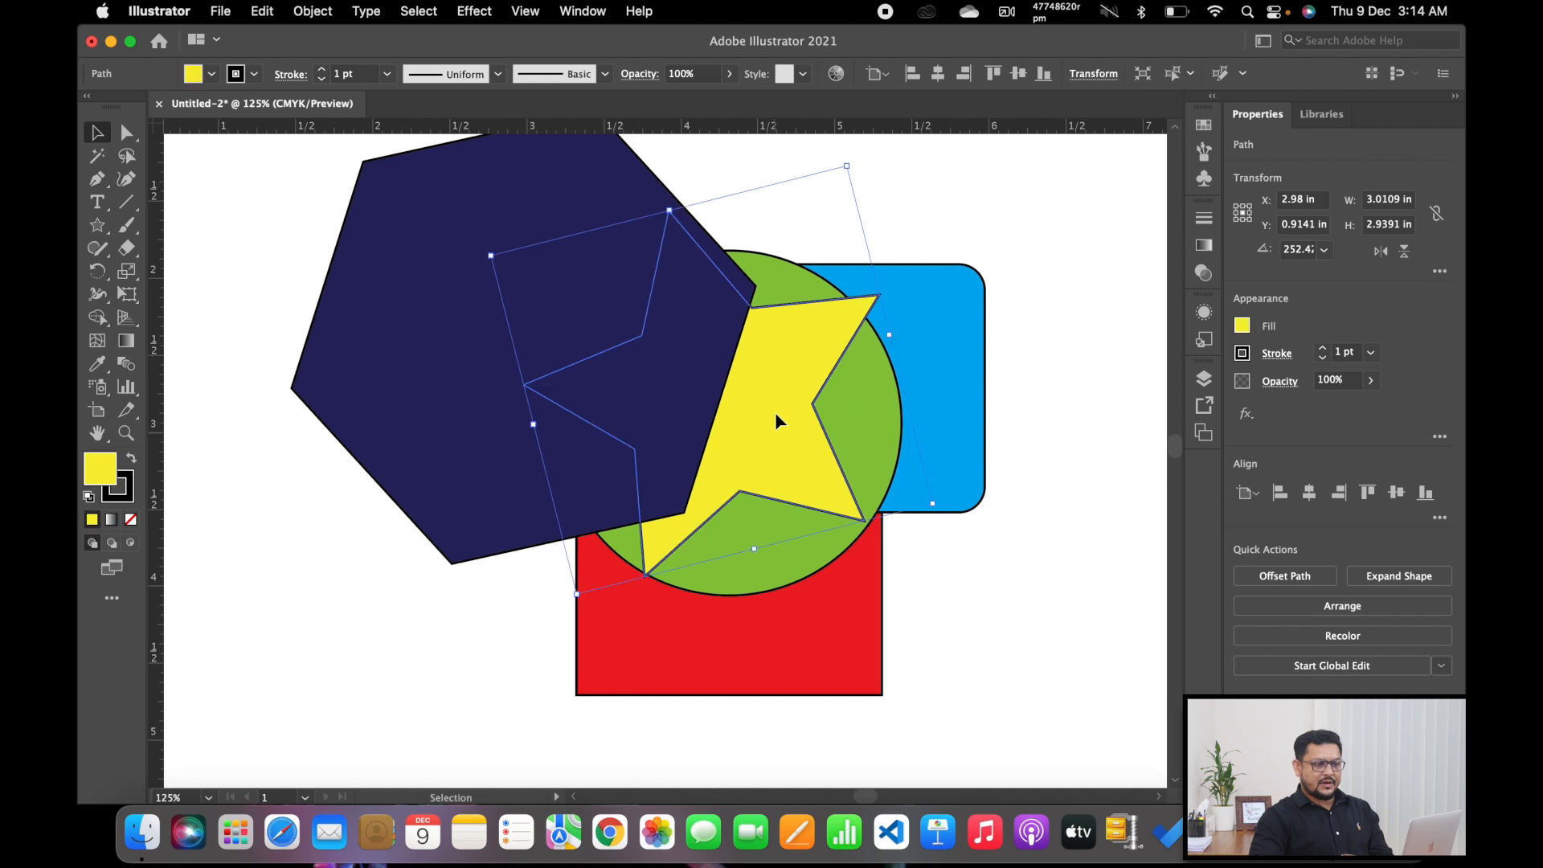
pyautogui.click(1017, 497)
# Step: Bring the red rectangle to the front of the stack and move it over the navy hexagon
pyautogui.click(802, 654)
pyautogui.moveTo(846, 618); pyautogui.dragTo(898, 592)
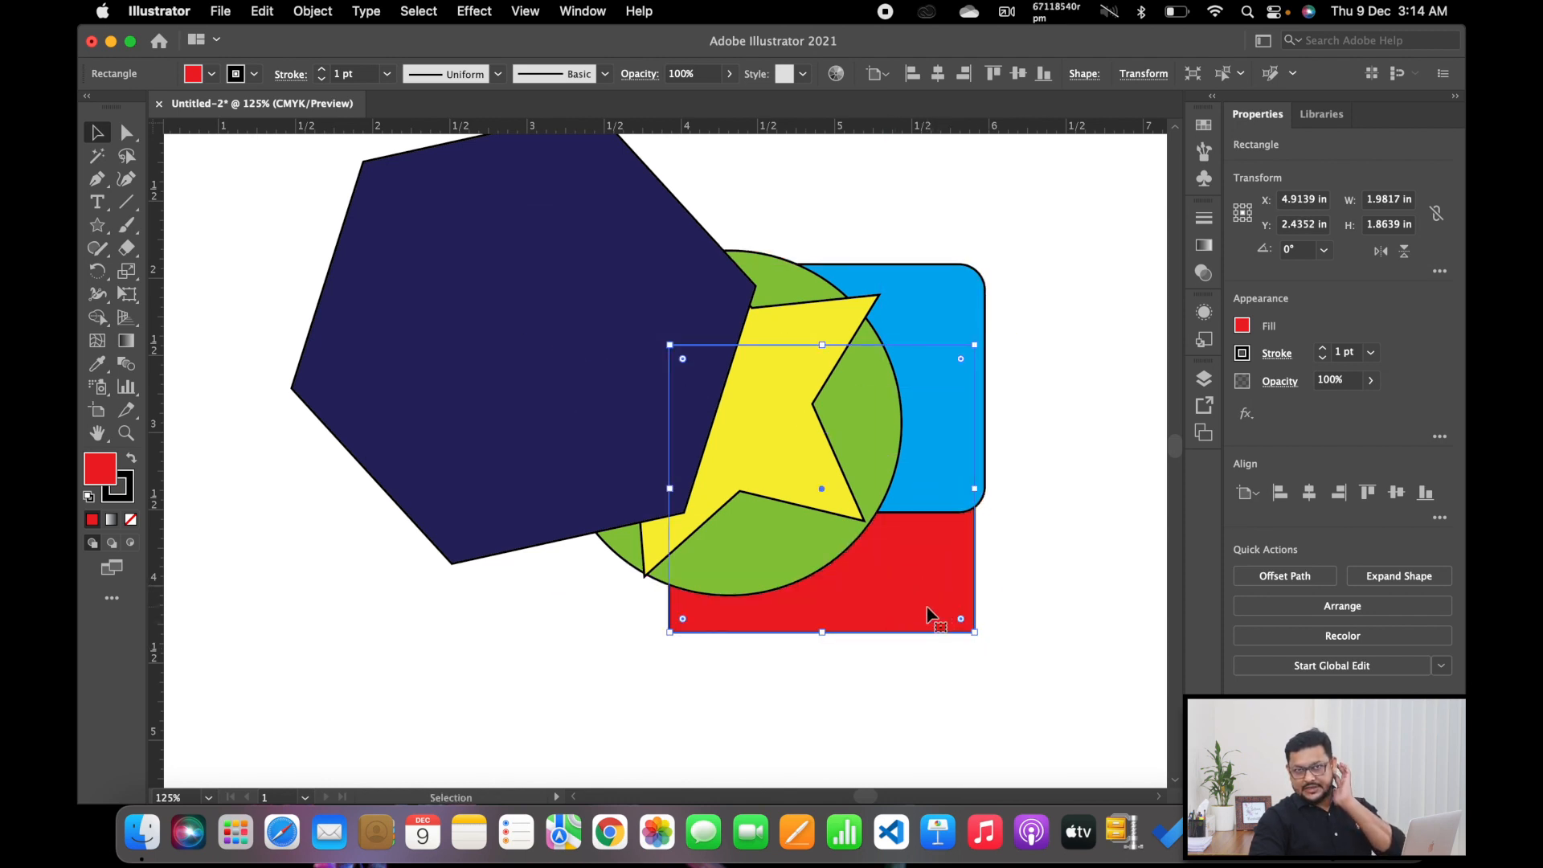
pyautogui.rightClick(923, 581)
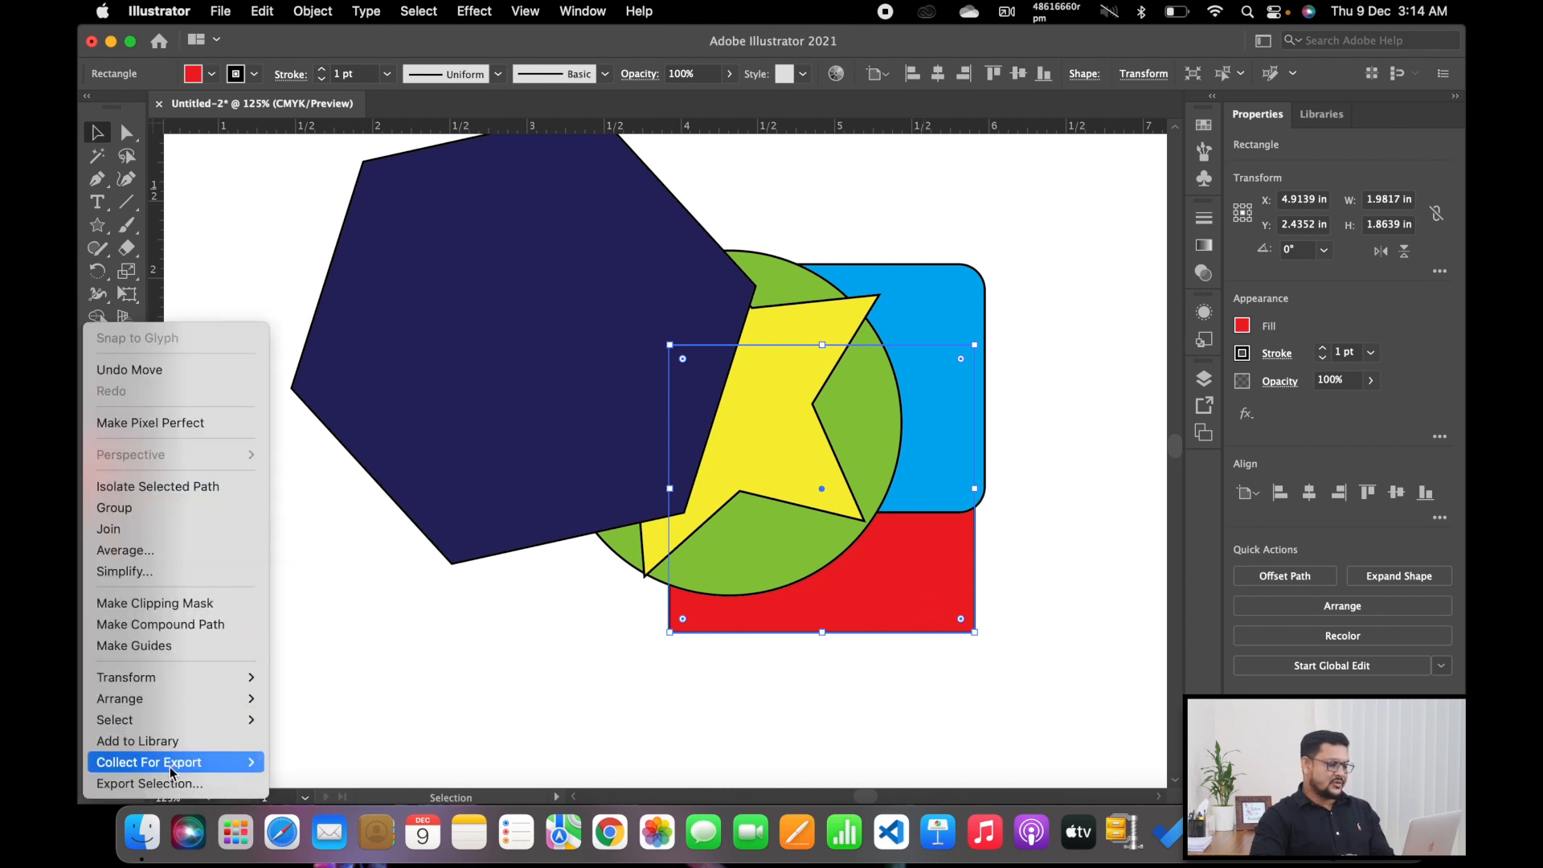
pyautogui.moveTo(166, 704)
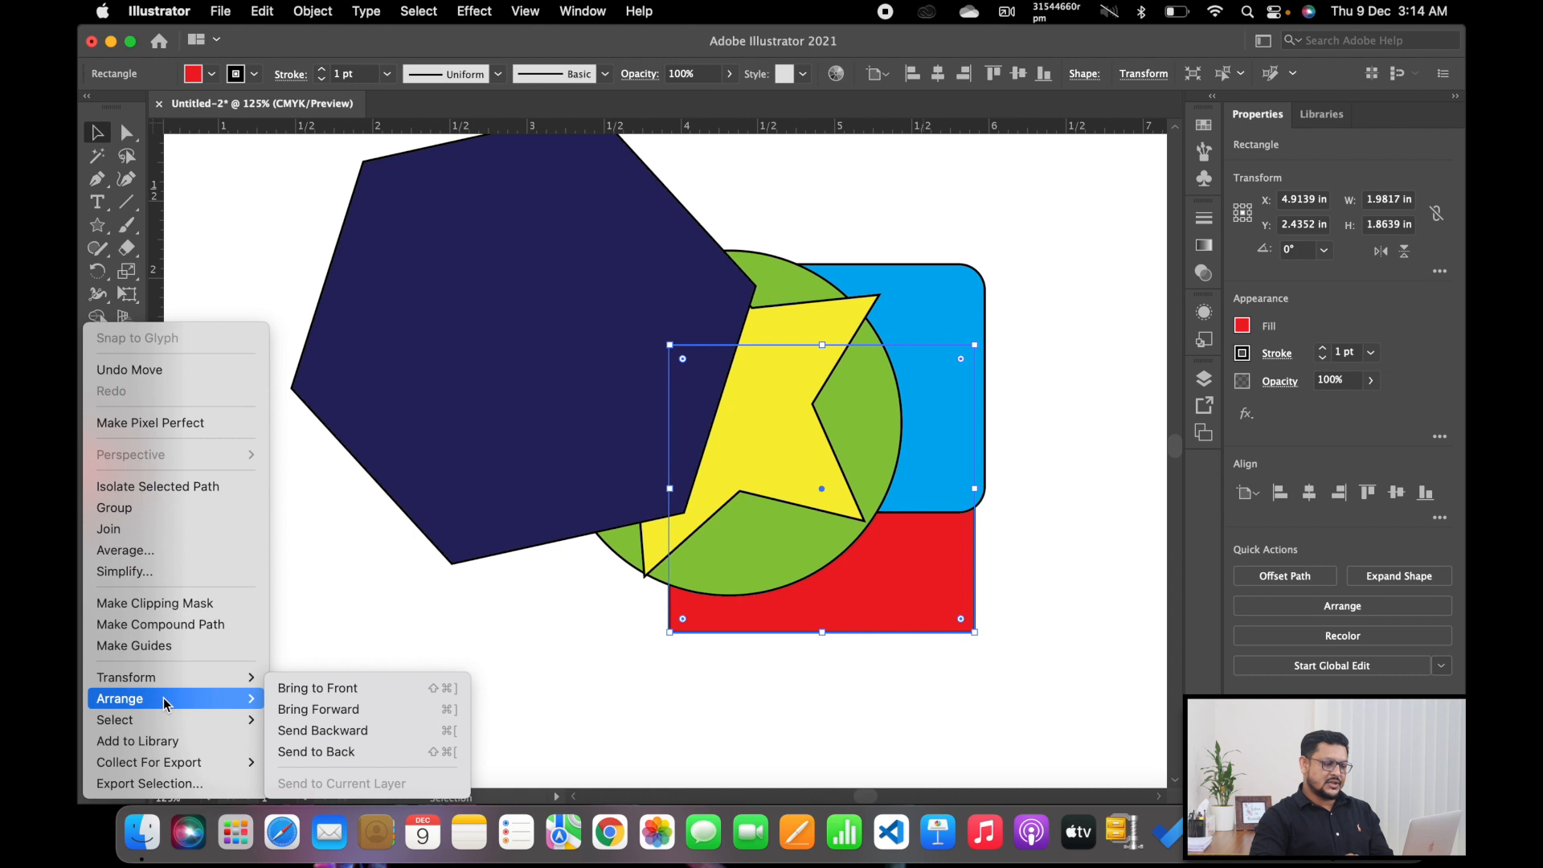
pyautogui.click(339, 696)
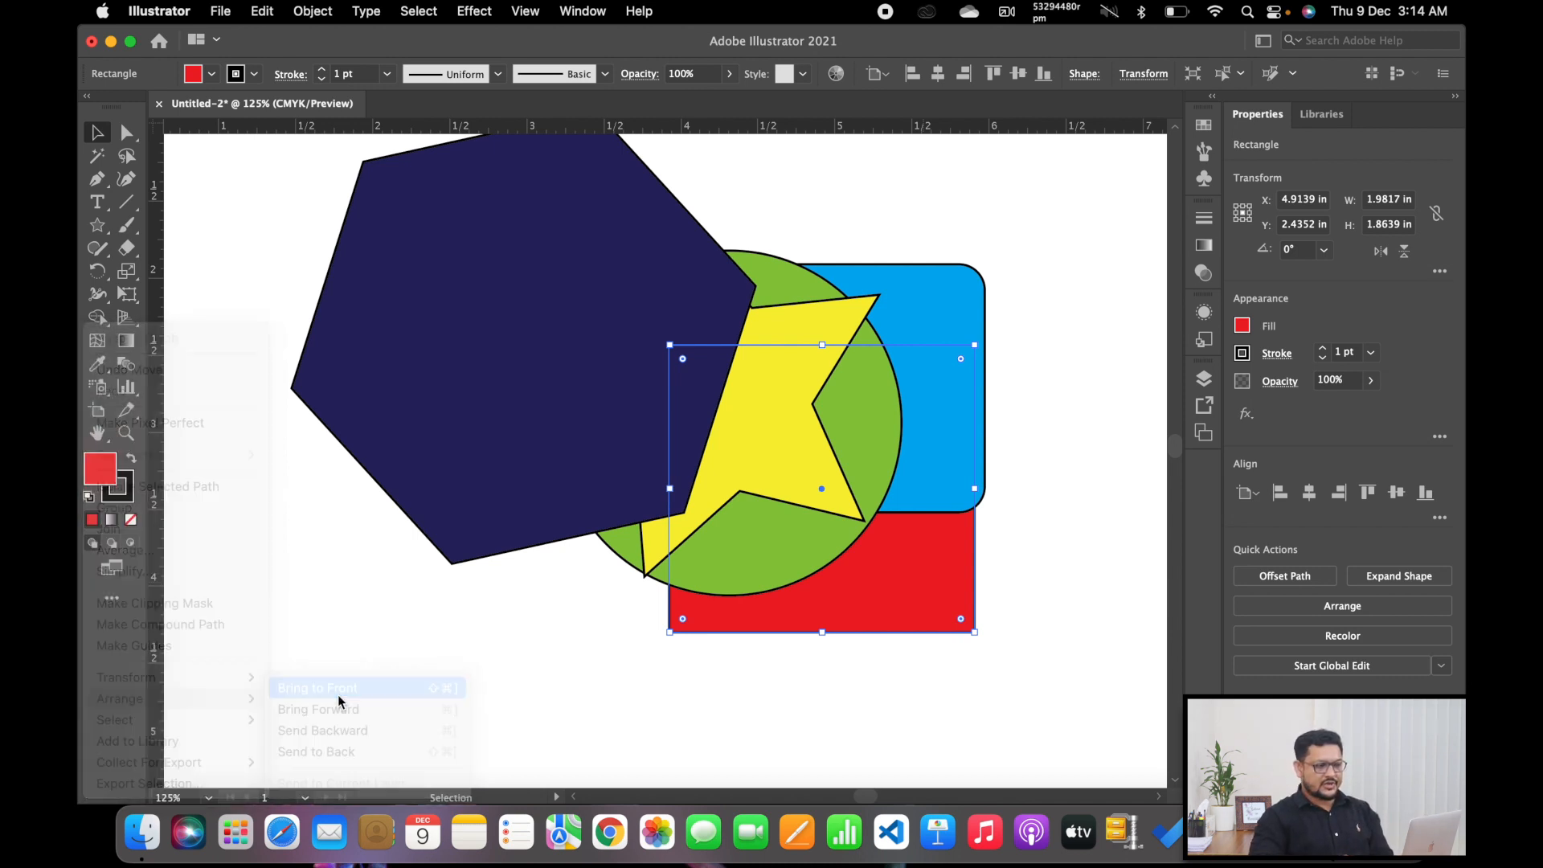
pyautogui.moveTo(741, 520); pyautogui.dragTo(518, 386)
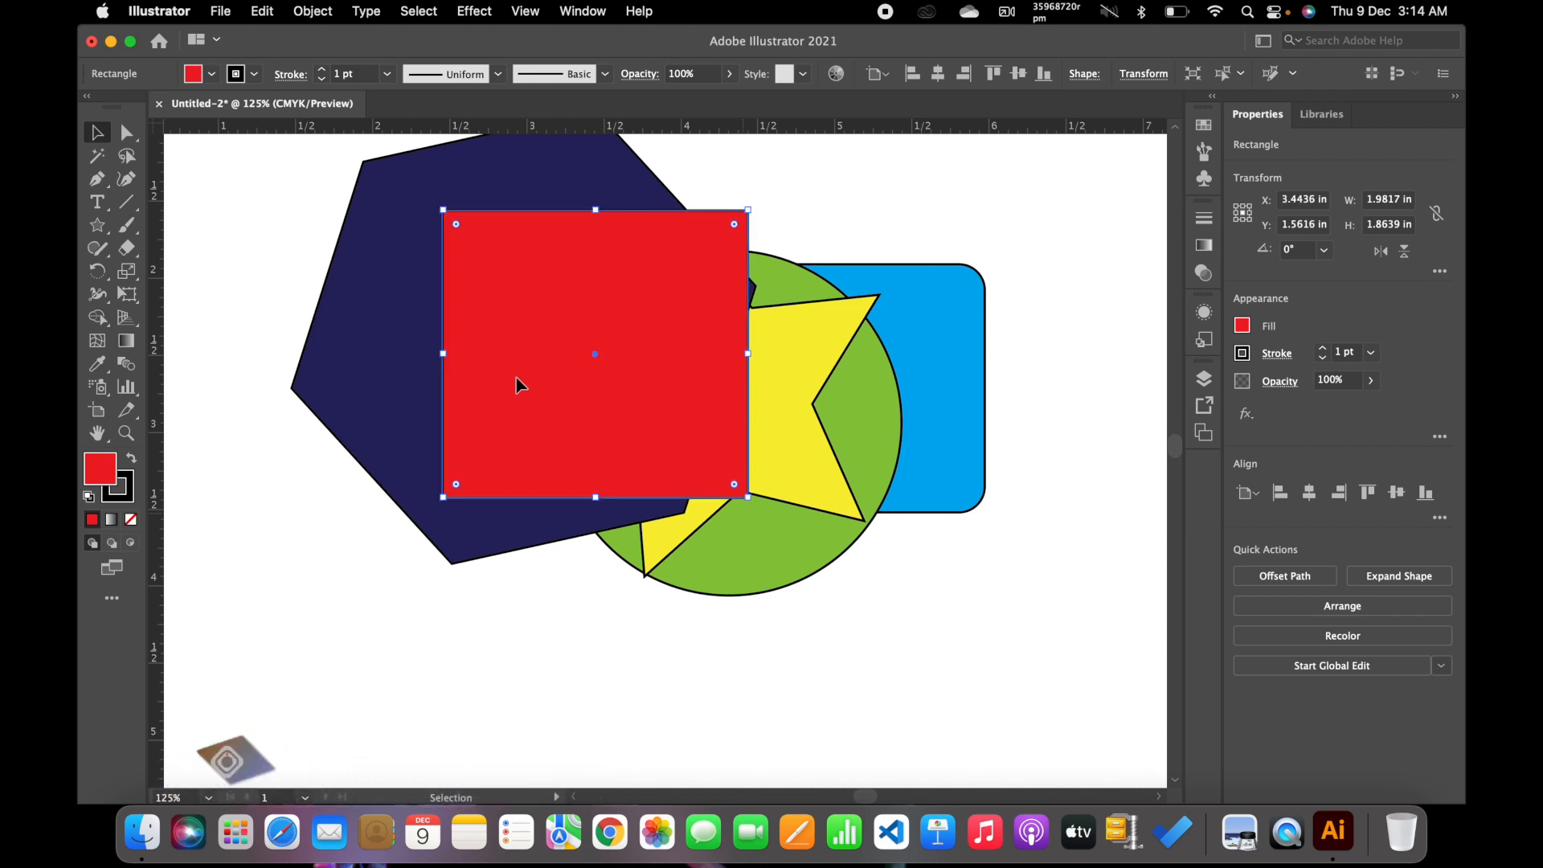
pyautogui.moveTo(517, 384); pyautogui.dragTo(536, 347)
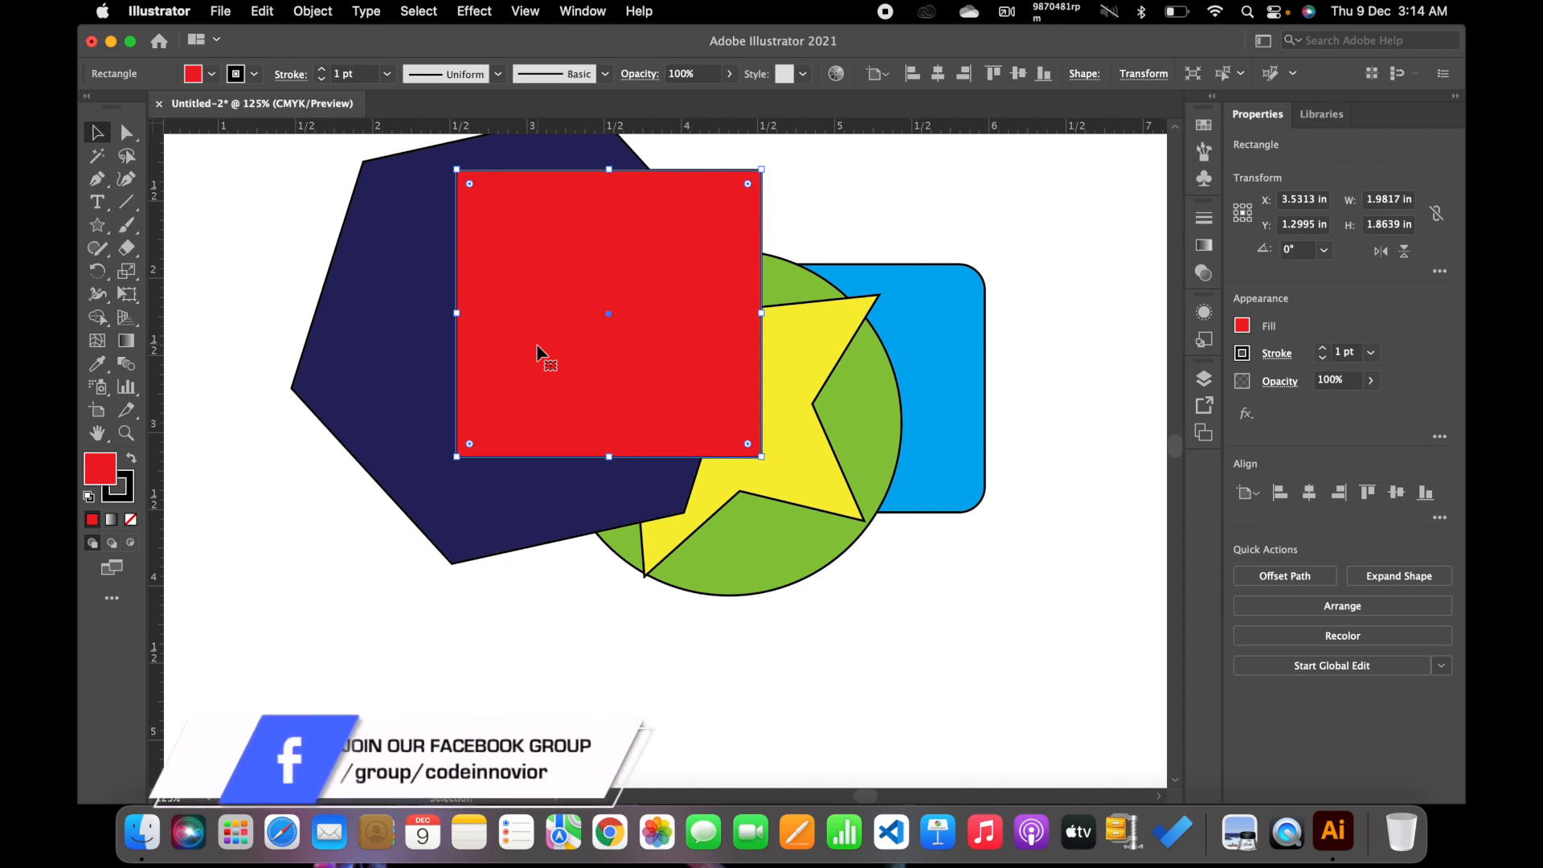
# Step: Bring the green circle to the front and move it left so it overlaps the navy hexagon and the red rectangle
pyautogui.click(882, 430)
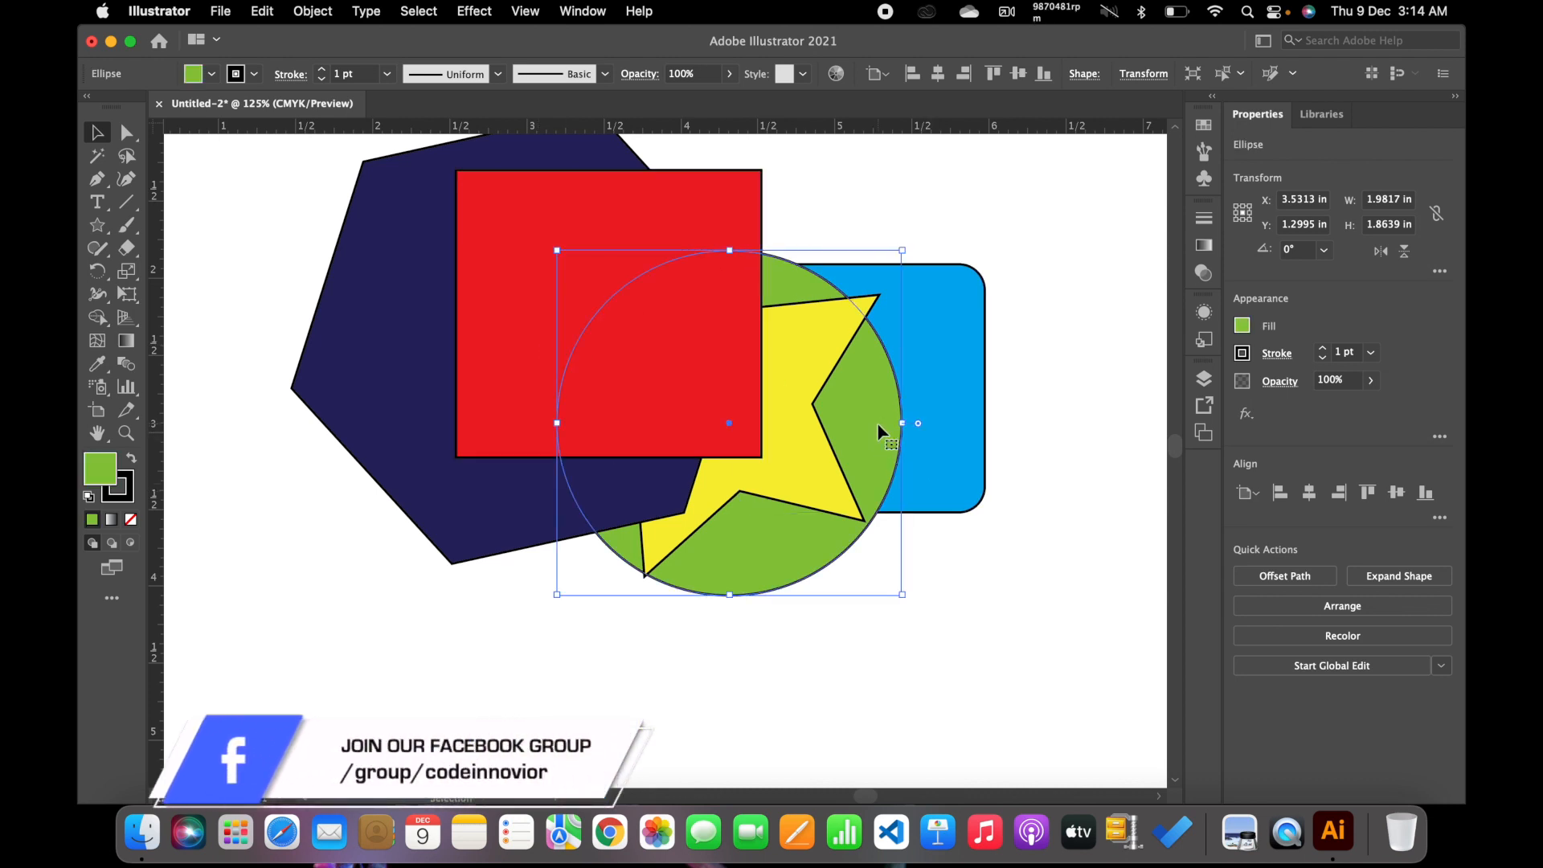
pyautogui.moveTo(878, 432); pyautogui.dragTo(878, 389)
pyautogui.rightClick(892, 378)
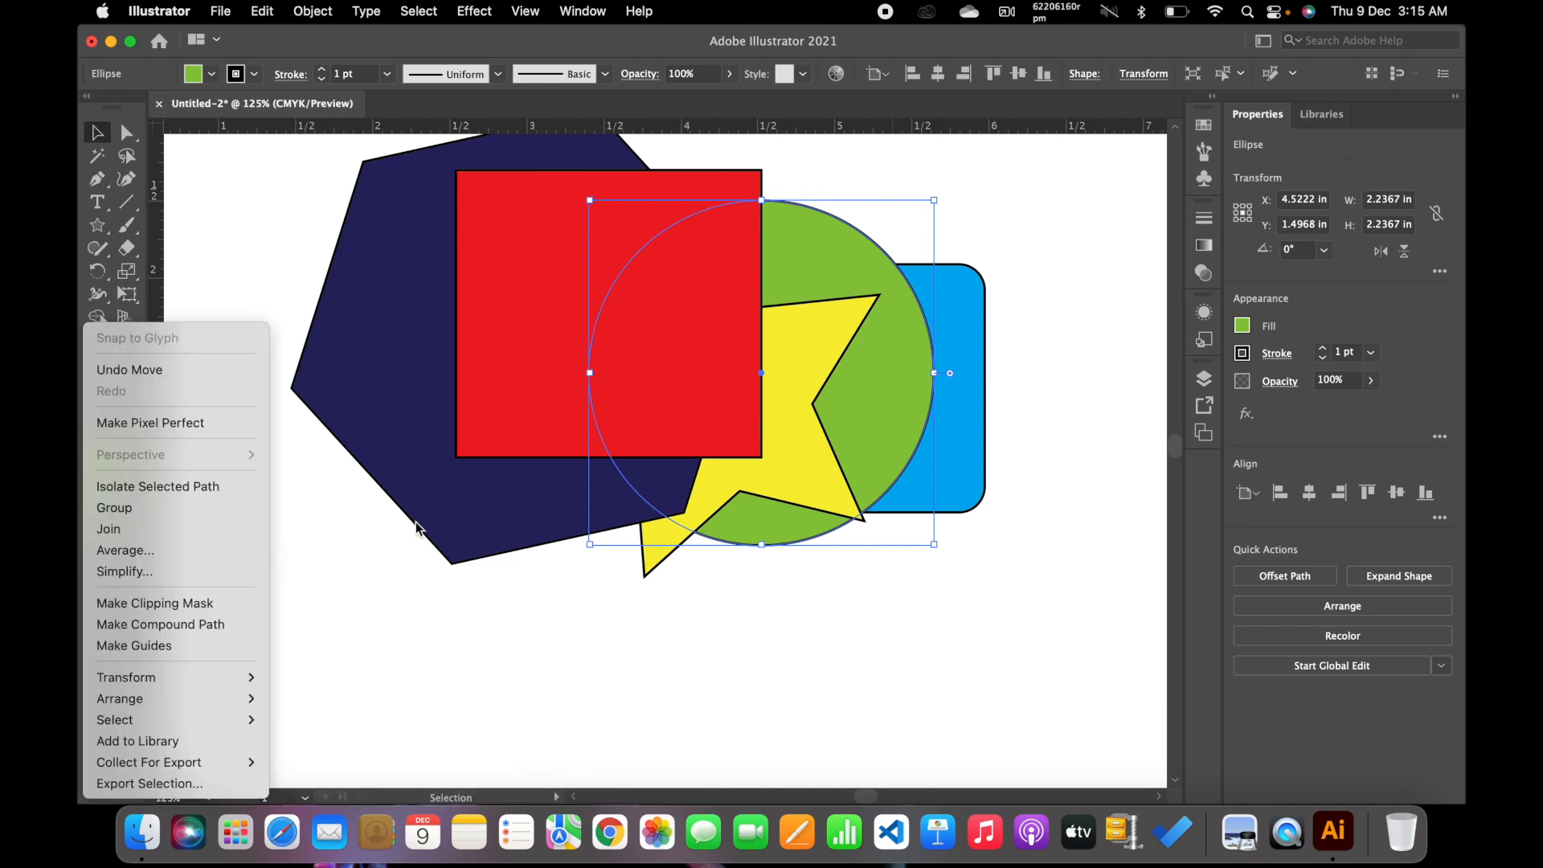
pyautogui.click(315, 689)
pyautogui.moveTo(754, 397); pyautogui.dragTo(436, 384)
pyautogui.click(649, 418)
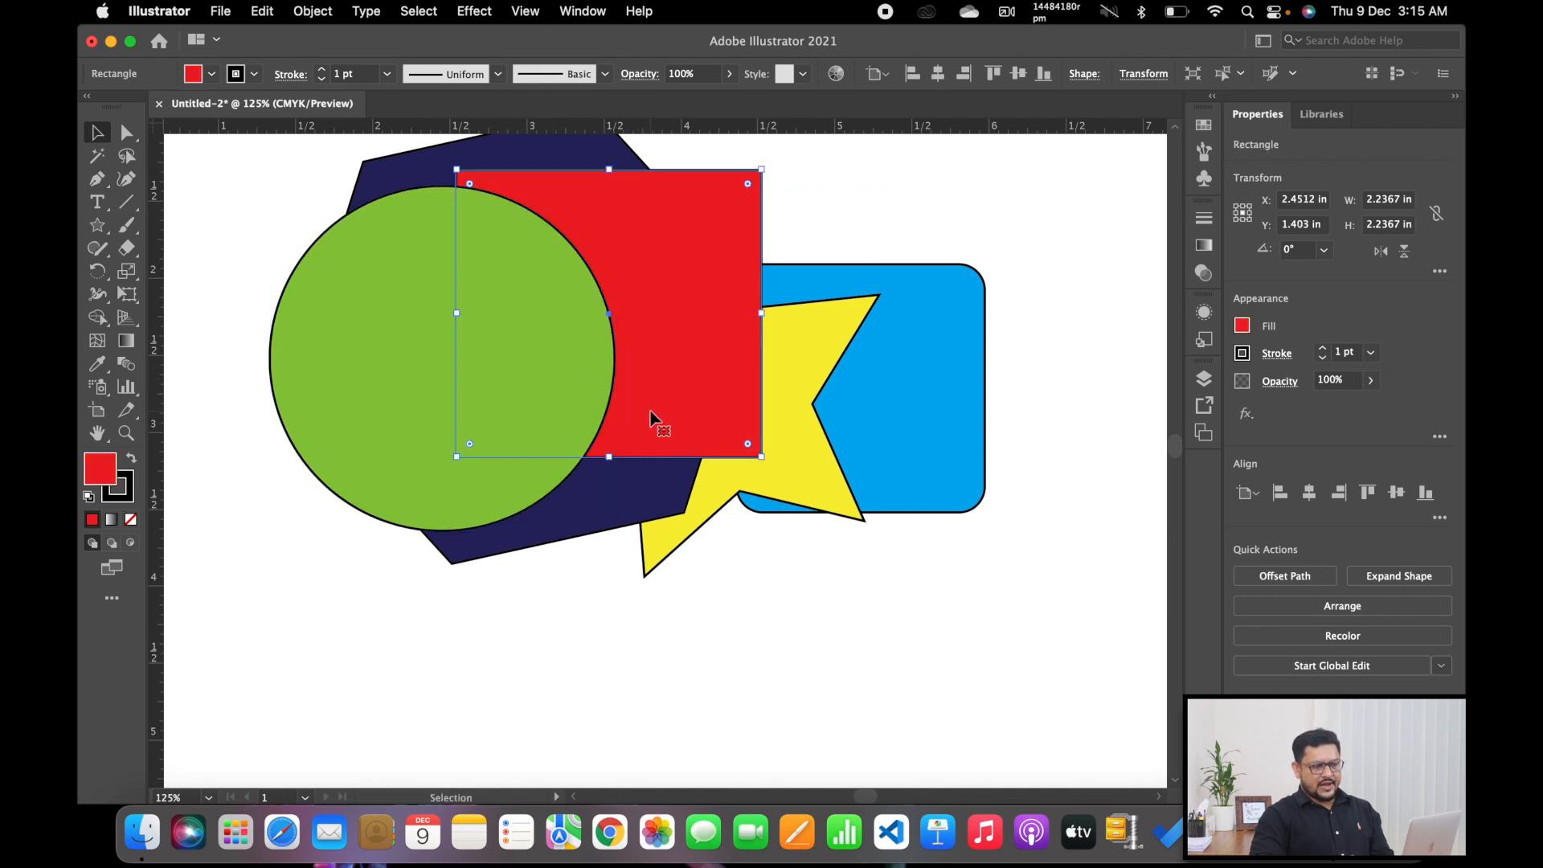
# Step: Send the navy hexagon to the back of the stack and move it down and right beneath the star and blue rounded square
pyautogui.click(590, 512)
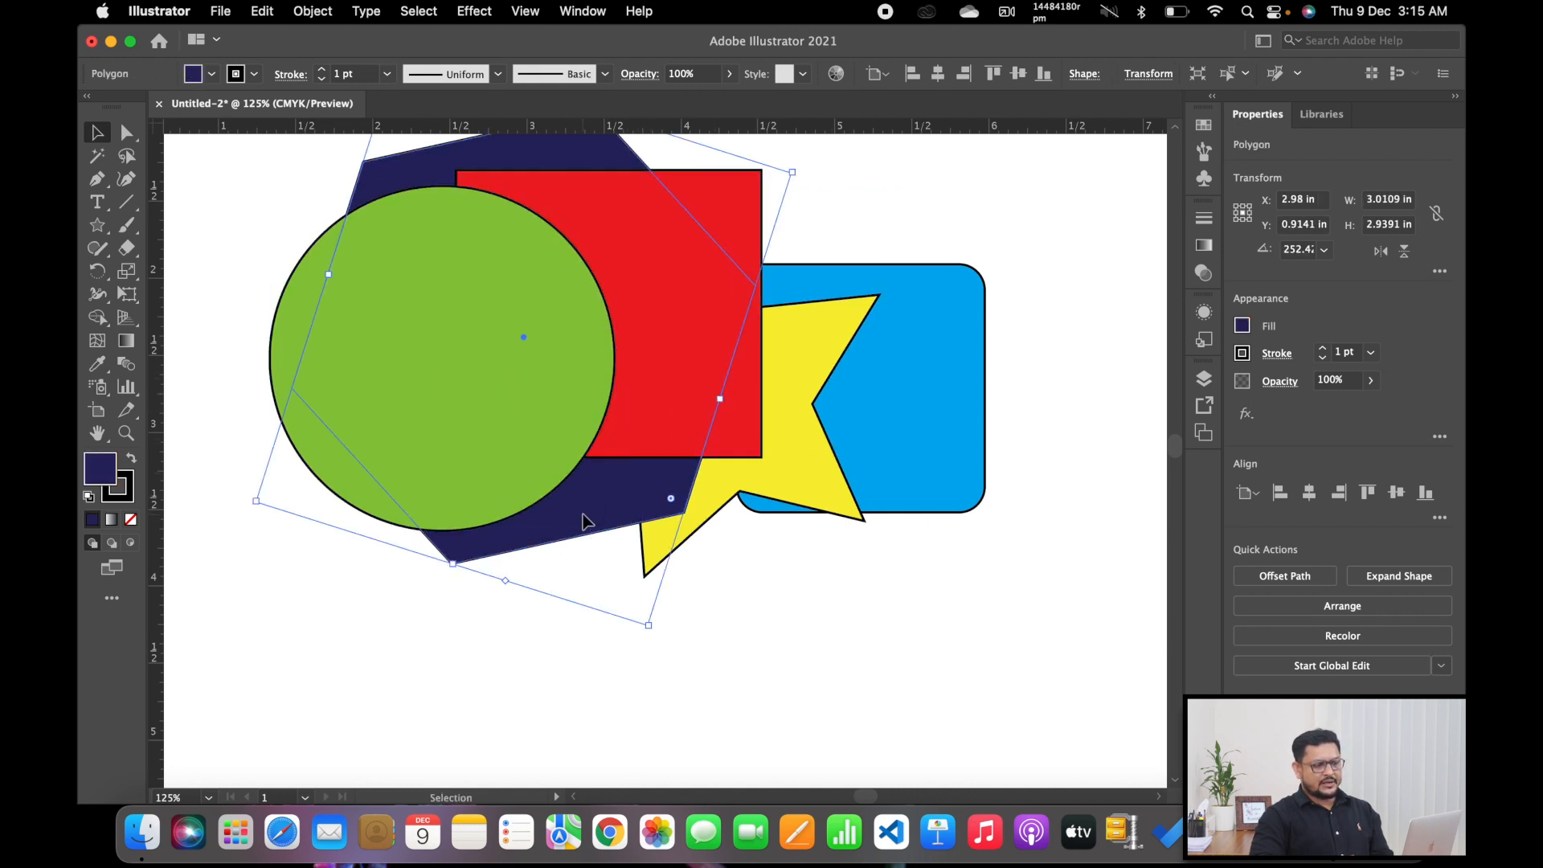
pyautogui.moveTo(586, 516); pyautogui.dragTo(676, 564)
pyautogui.rightClick(580, 537)
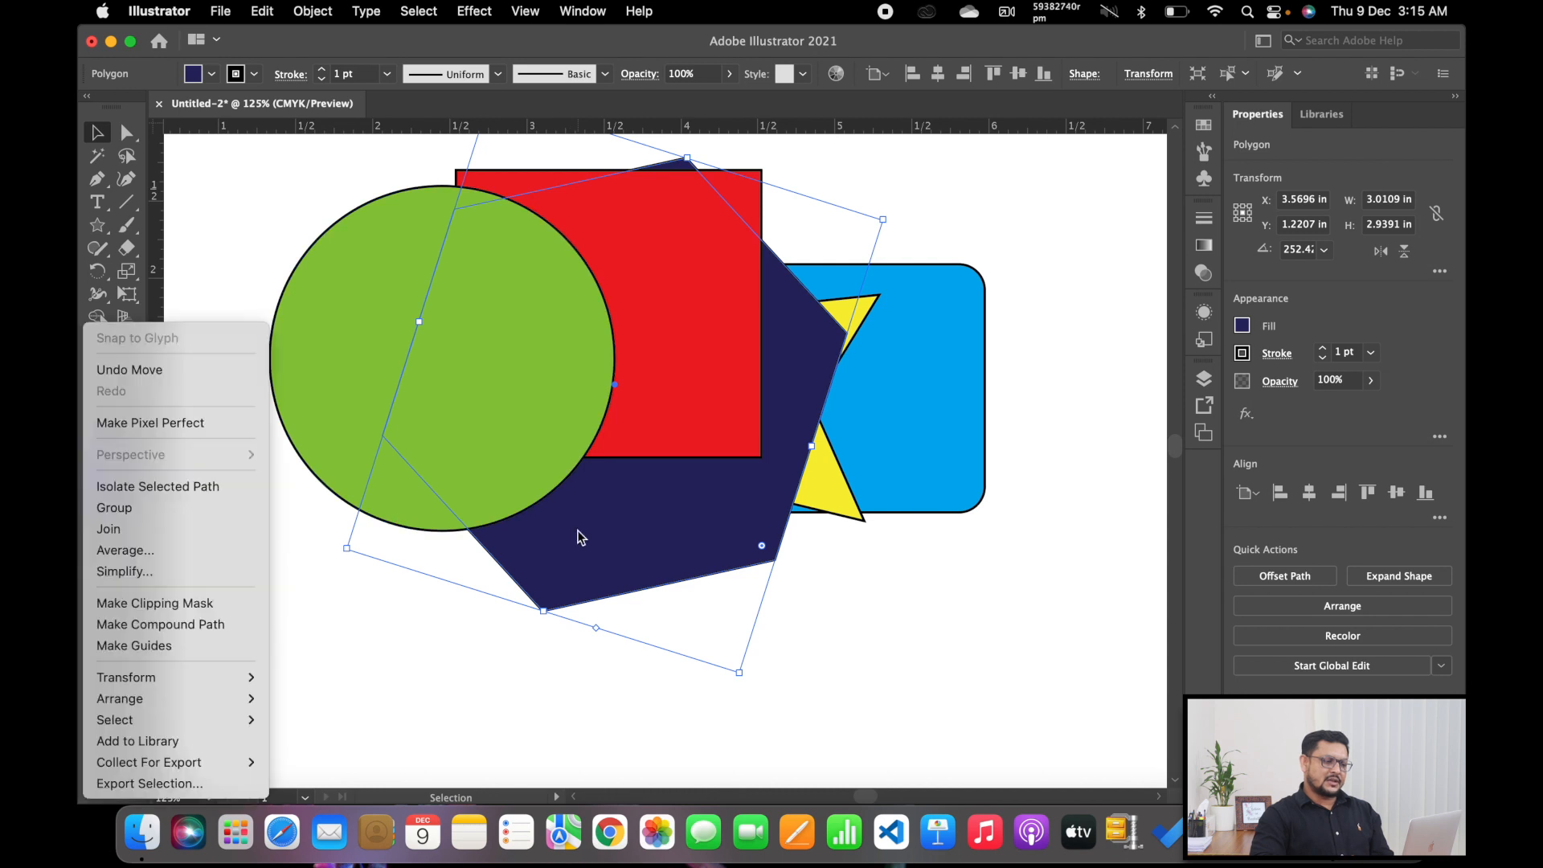
pyautogui.moveTo(215, 705)
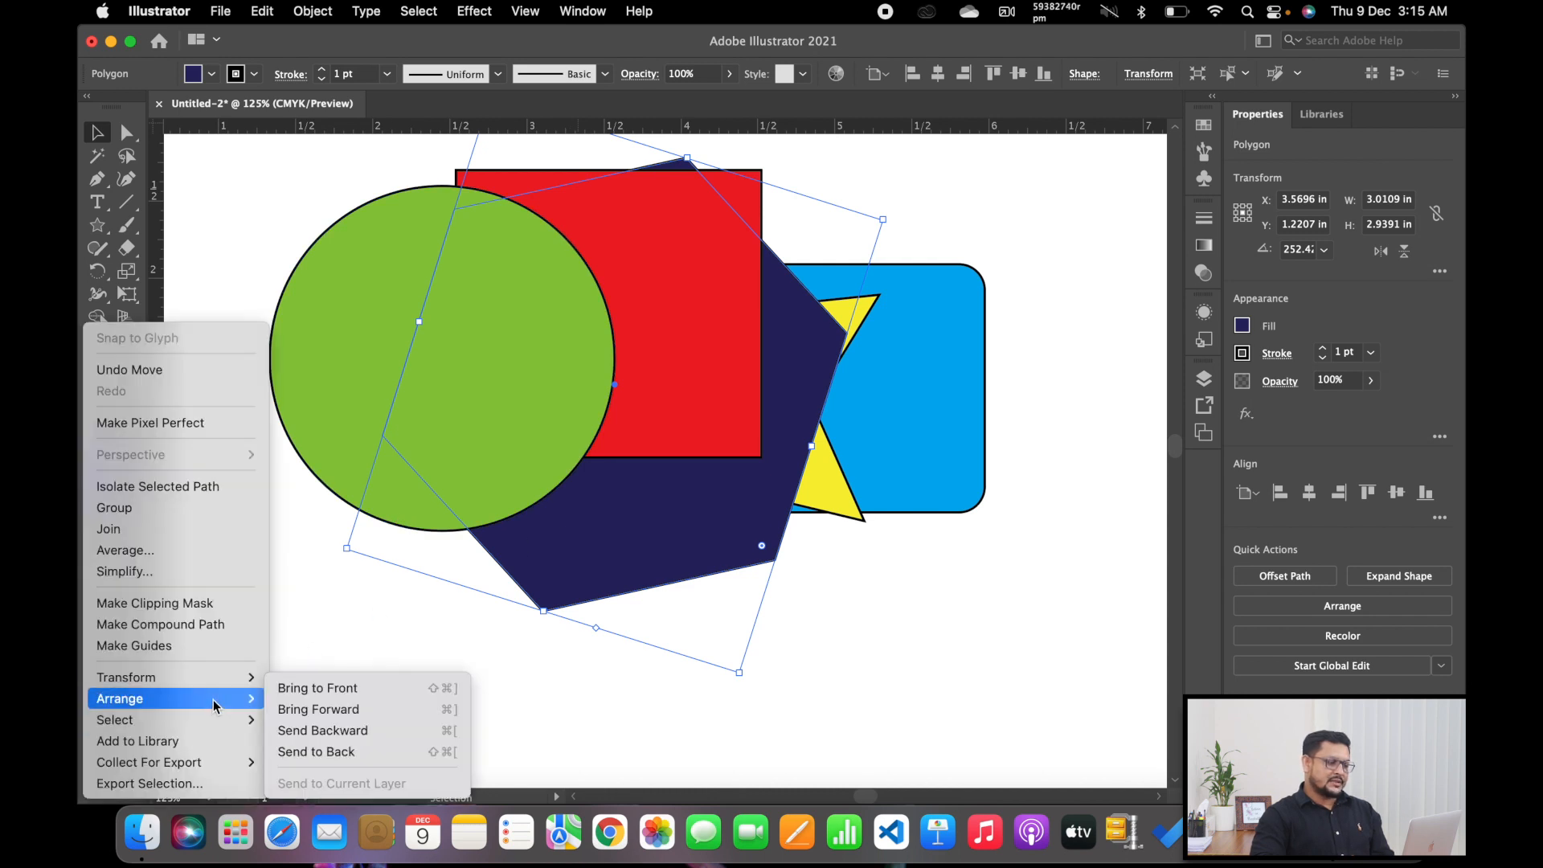
pyautogui.click(351, 755)
pyautogui.moveTo(608, 573); pyautogui.dragTo(651, 611)
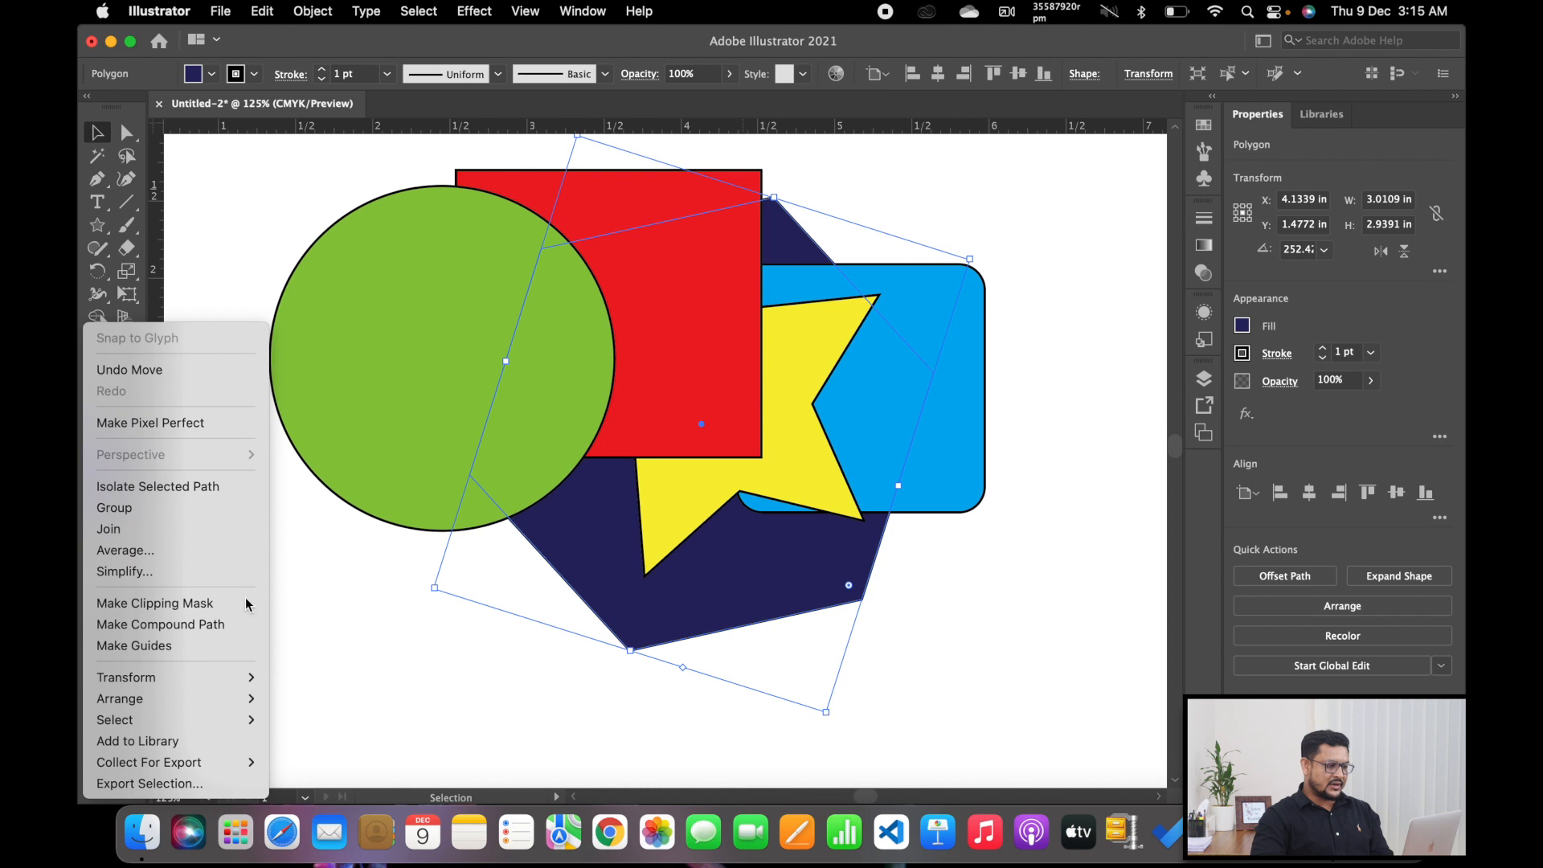
# Step: Open the Arrange commands for the navy hexagon
pyautogui.moveTo(161, 699)
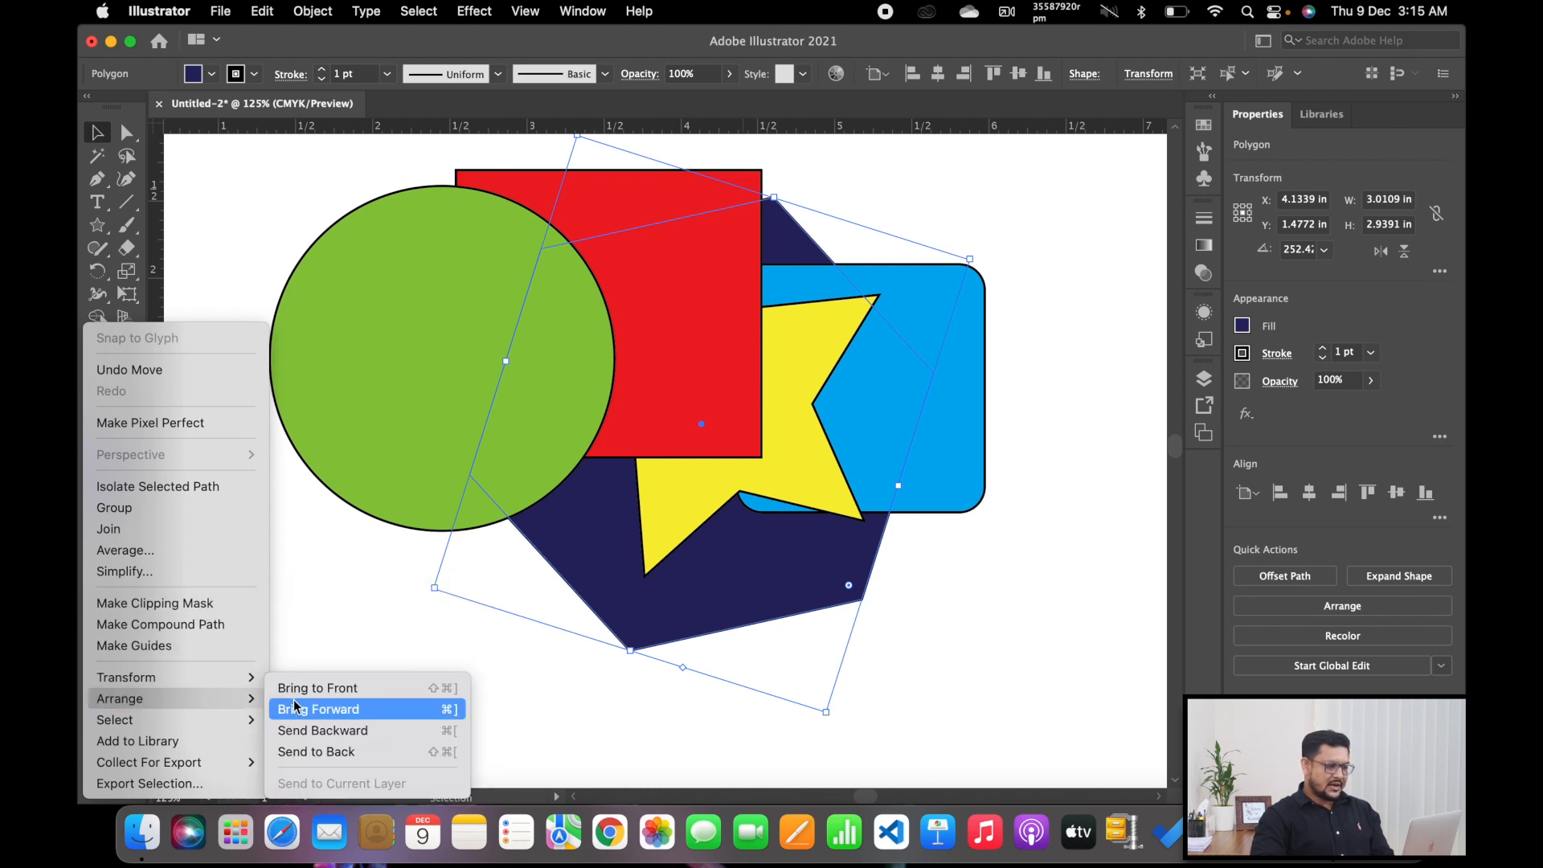